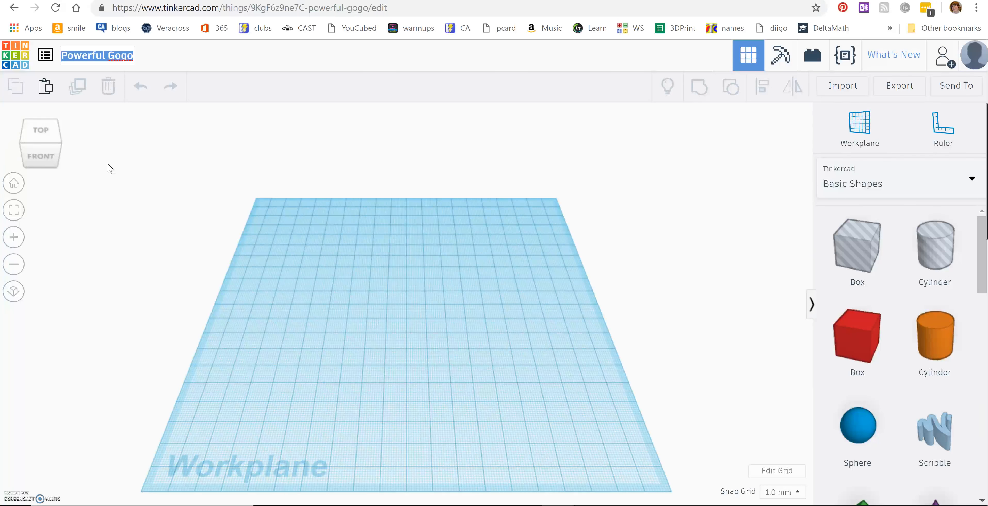
Step: Rename the design to "smilebig" followed by the author's first name
text(sim)
key(BackSpace)
key(BackSpace)
text(mile)
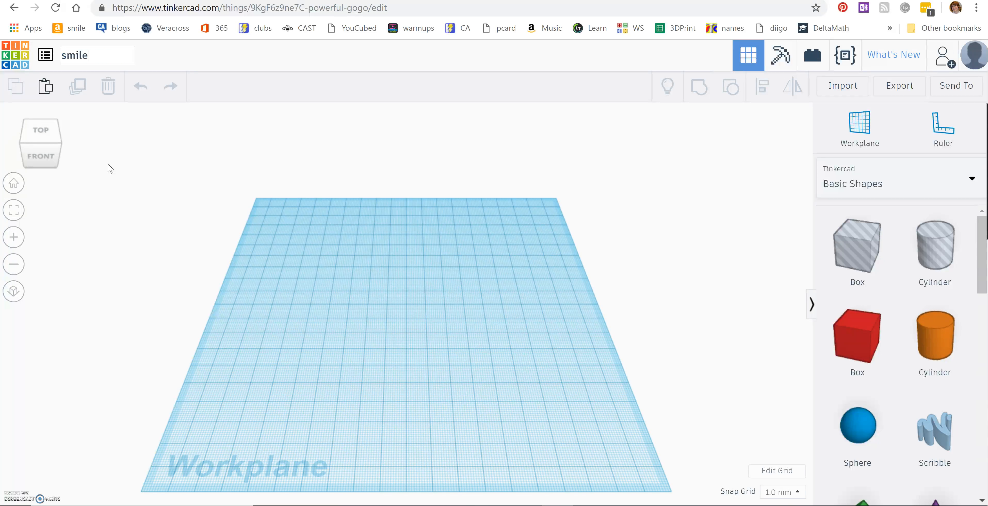
text(bigLeslie)
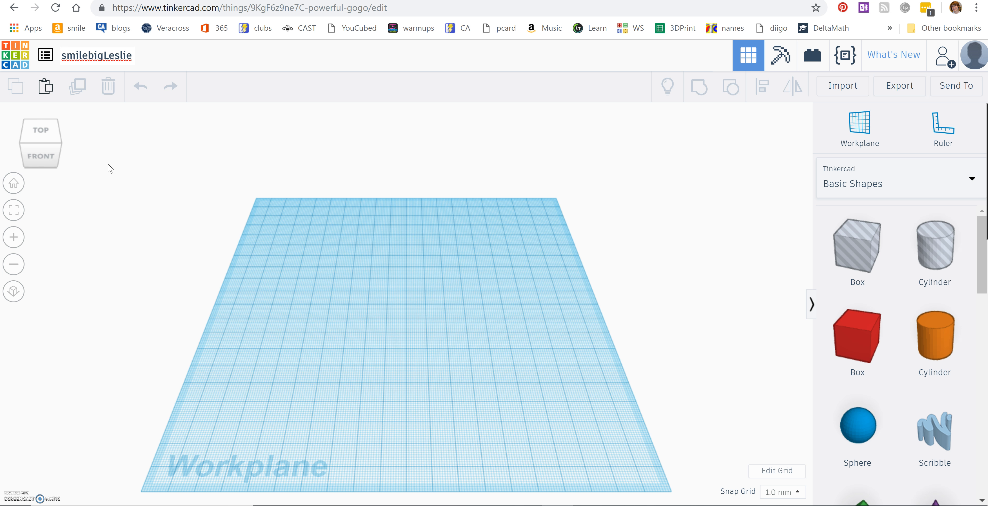
click(111, 169)
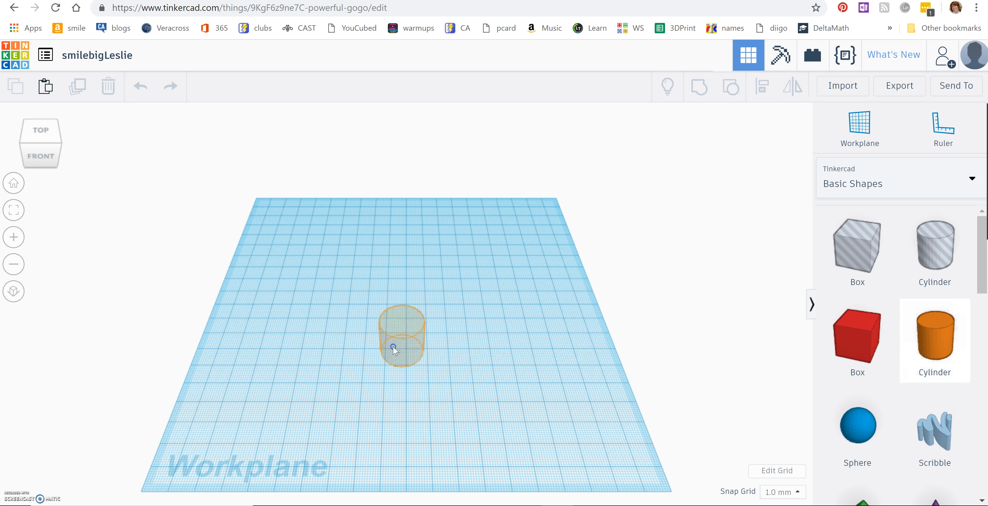
Step: Place a solid cylinder from the basic shapes near the middle of the workplane
click(406, 326)
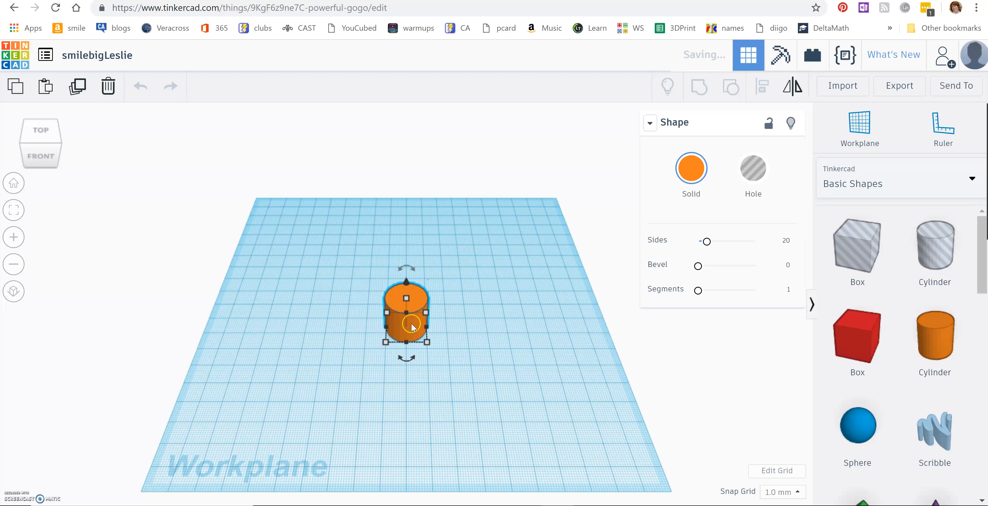
click(772, 494)
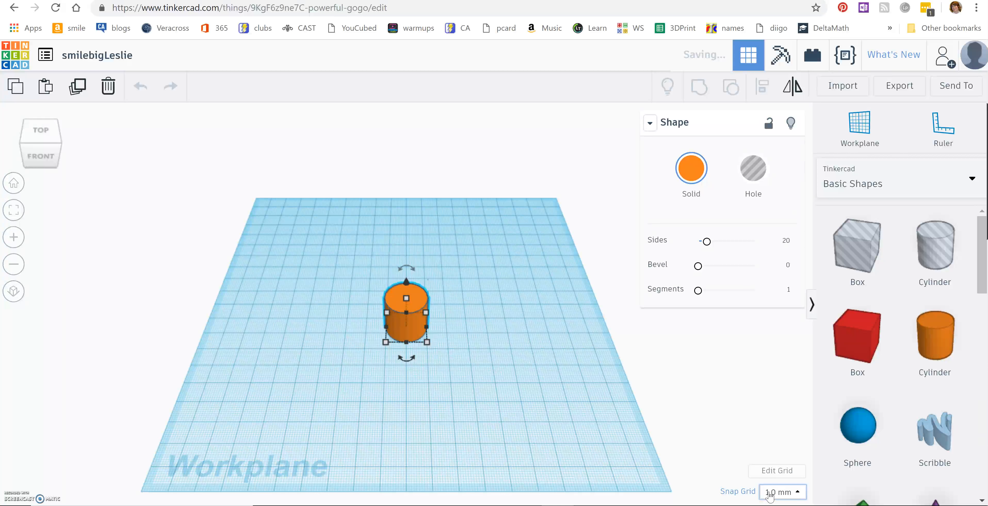
Step: Set the cylinder's length and width to 43 mm each
click(427, 342)
mouse_move(427, 343)
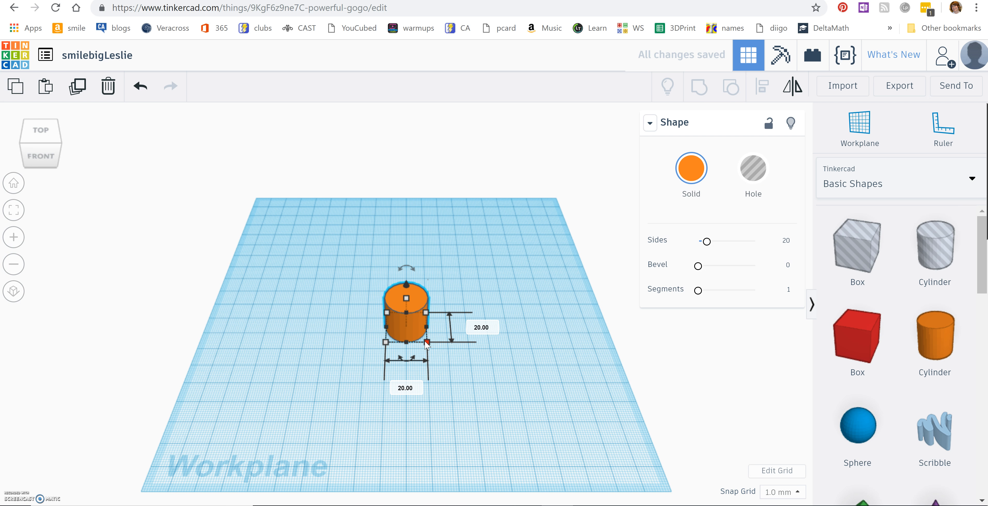
click(384, 322)
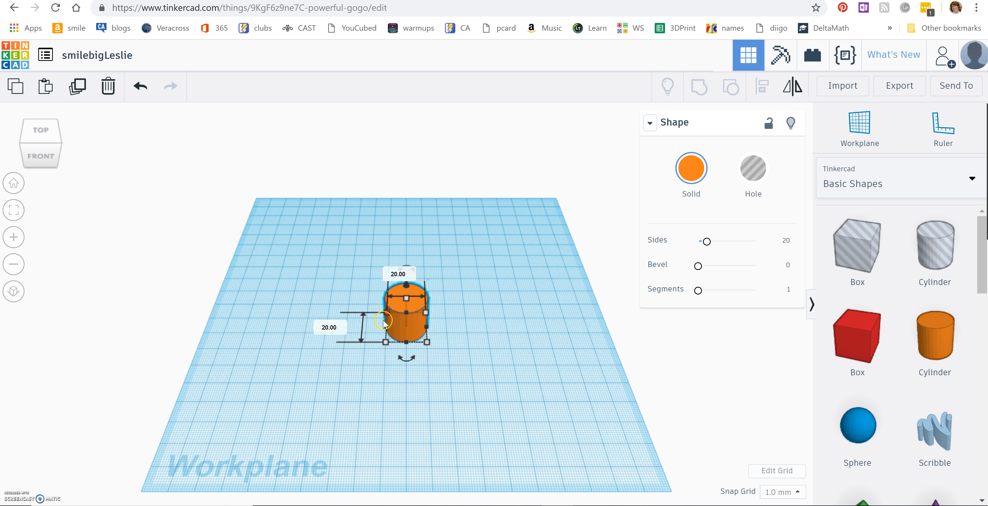
click(407, 298)
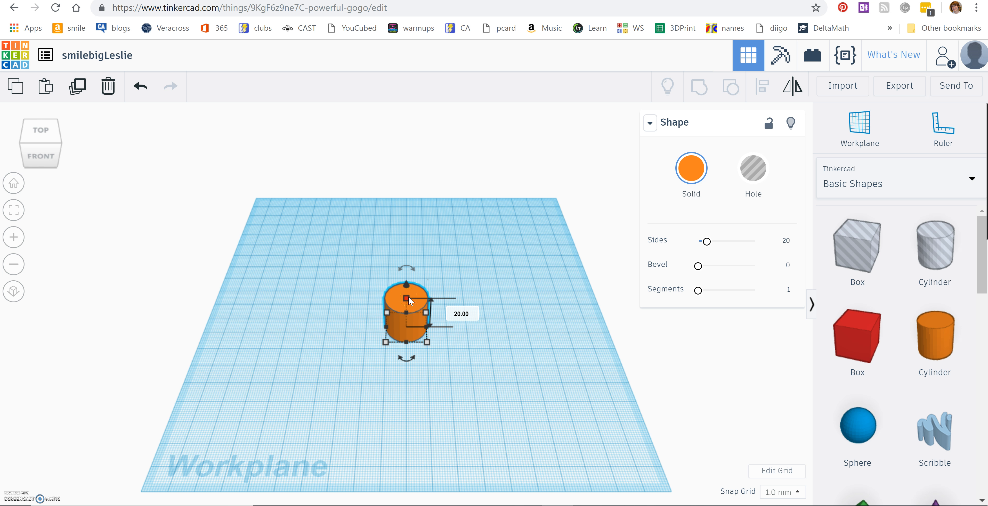
click(404, 287)
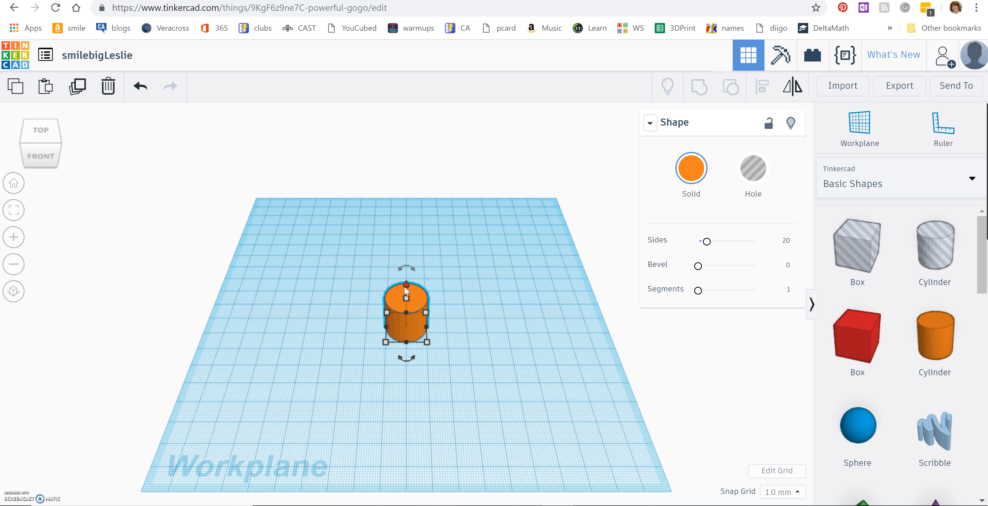
click(430, 315)
click(386, 341)
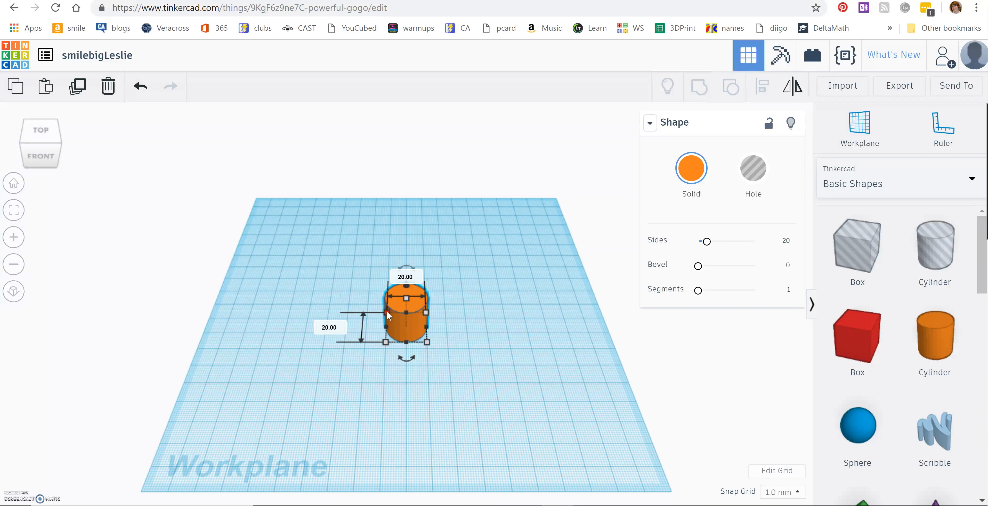
click(326, 326)
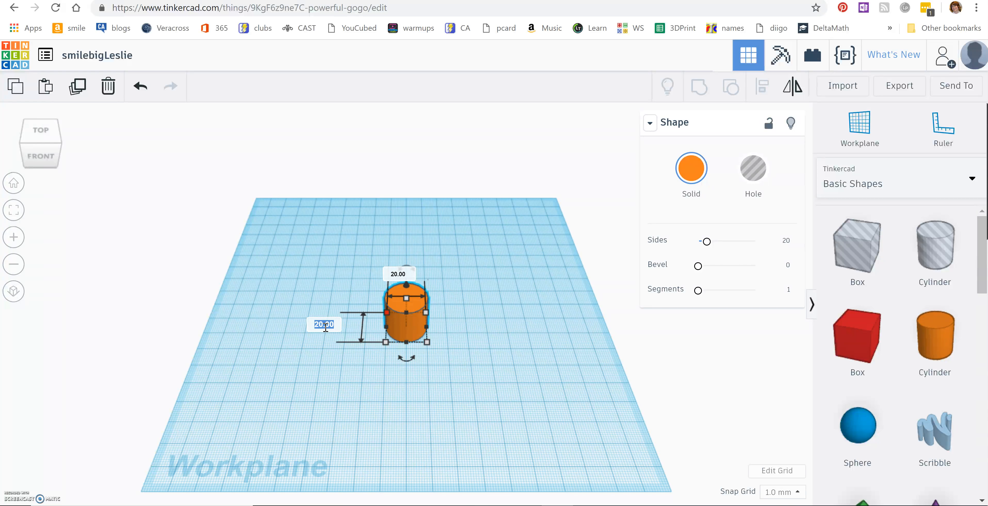
text(40)
key(Return)
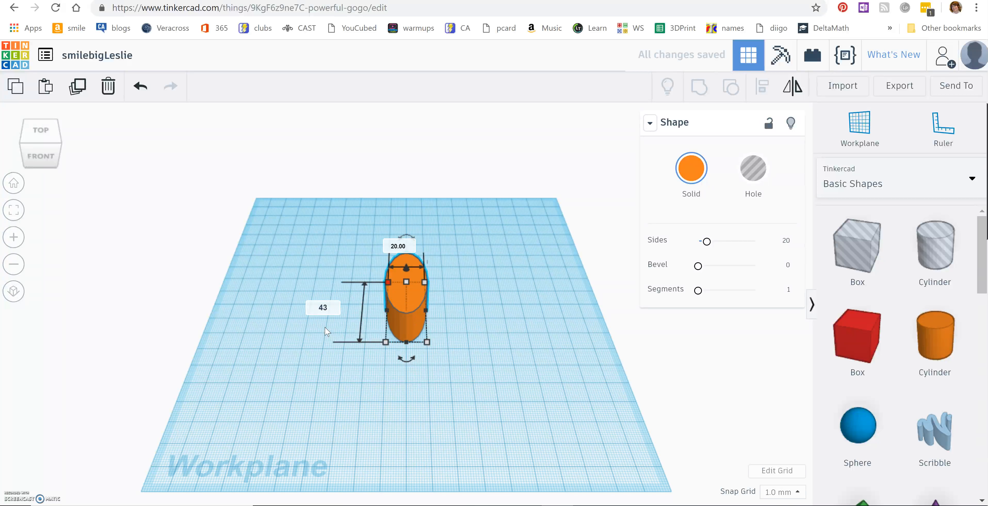
click(407, 252)
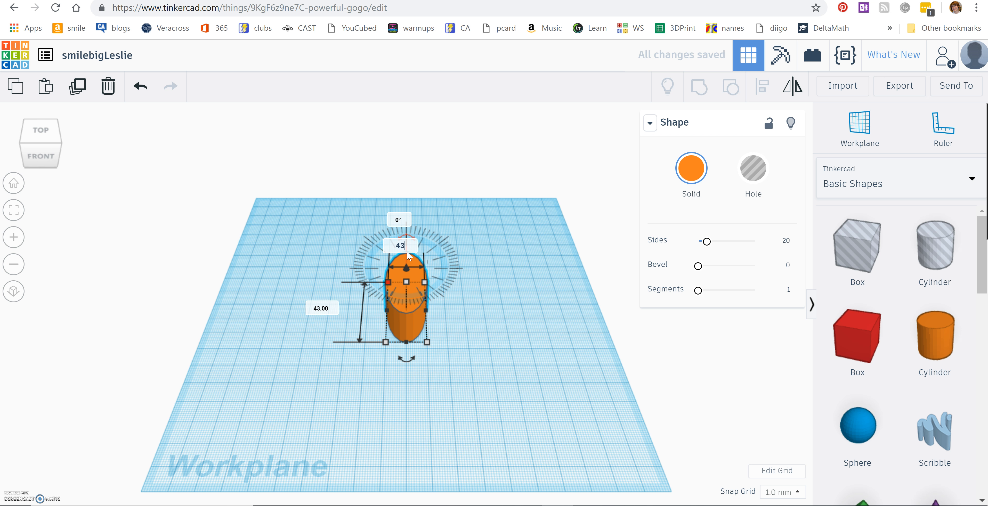
key(Return)
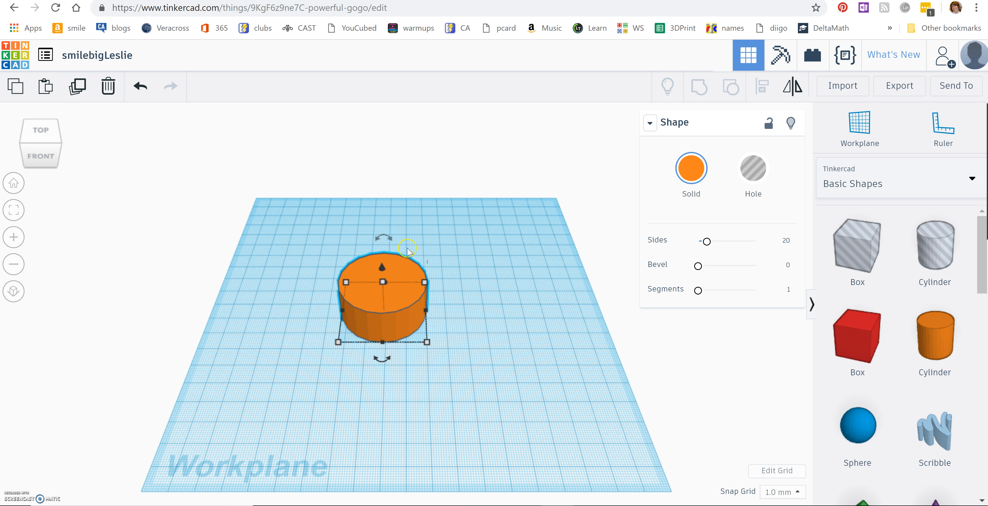
Step: Set the wide cylinder's height to 7 mm so it forms a flat disc
click(383, 278)
right_drag(434, 288, 432, 242)
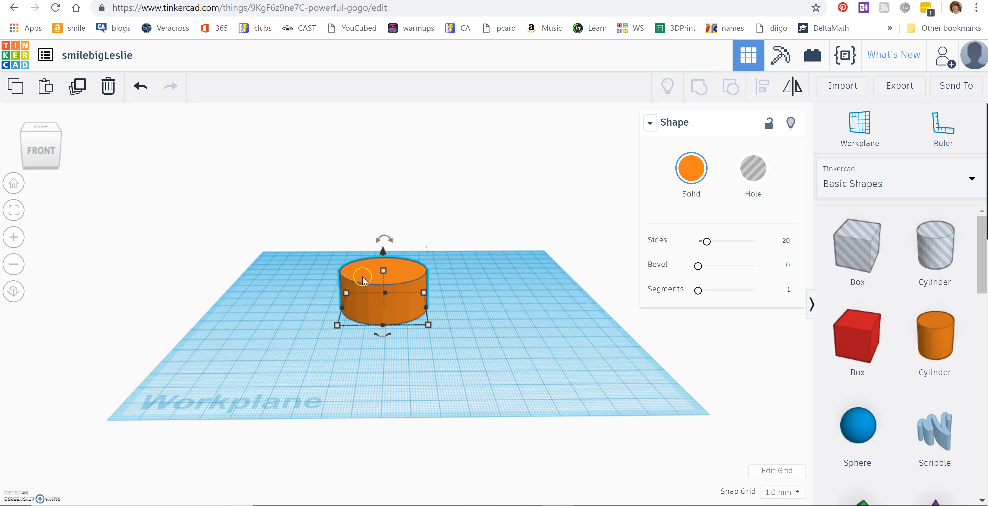
mouse_move(384, 270)
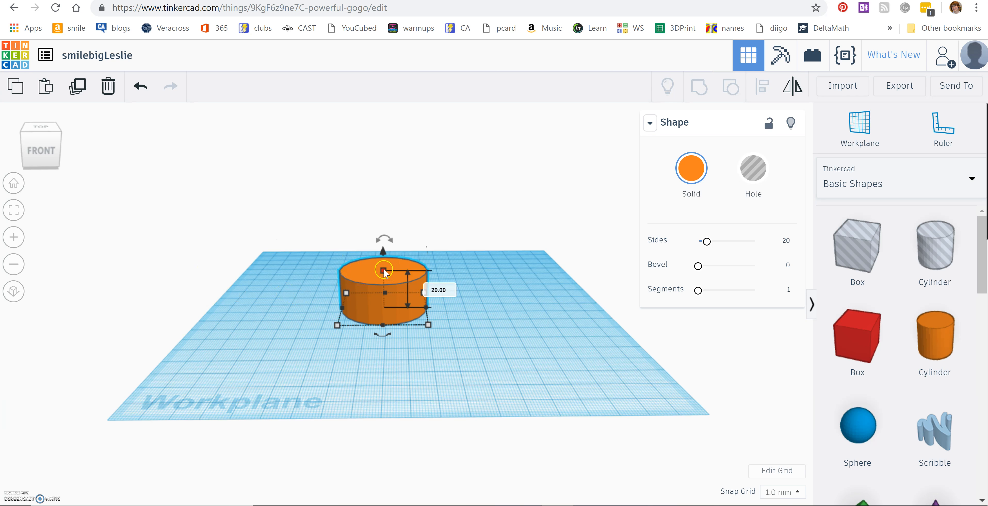
click(440, 289)
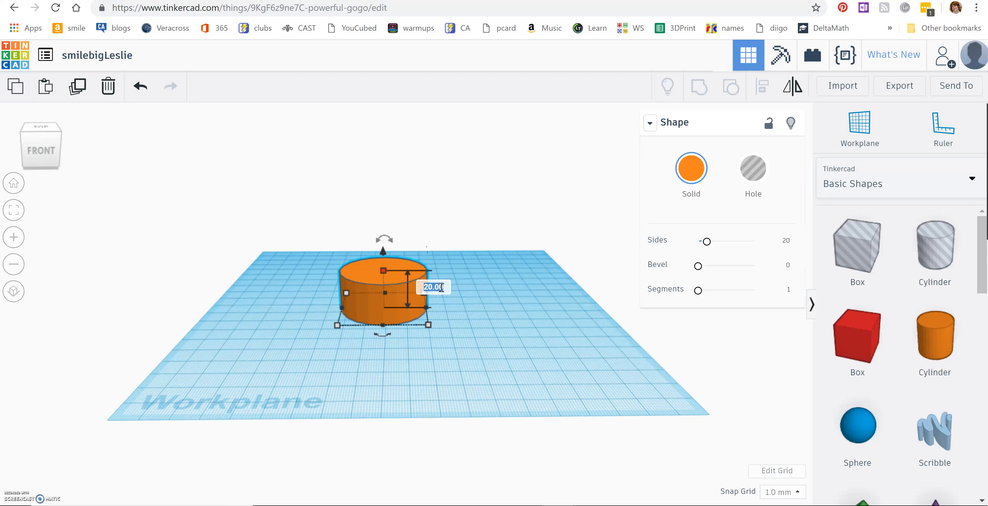
text(7)
key(Return)
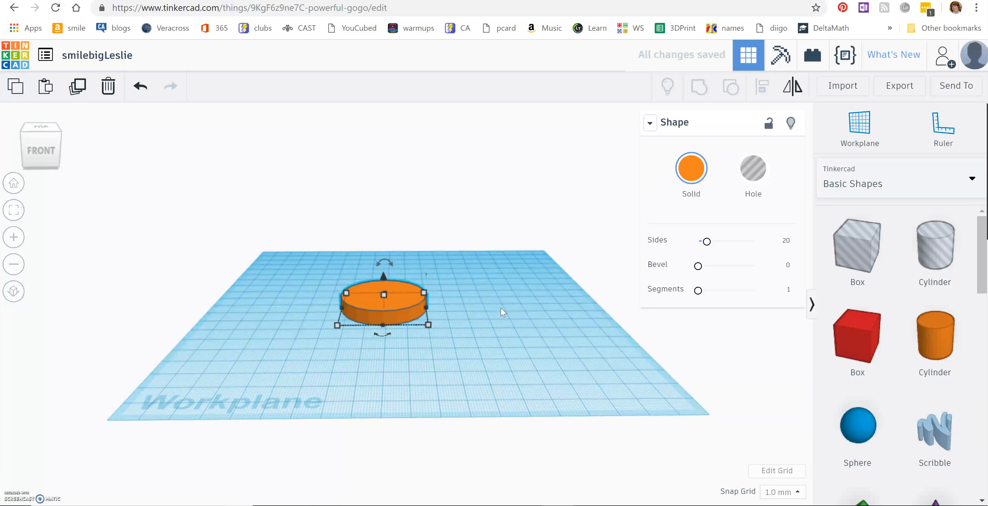
click(503, 313)
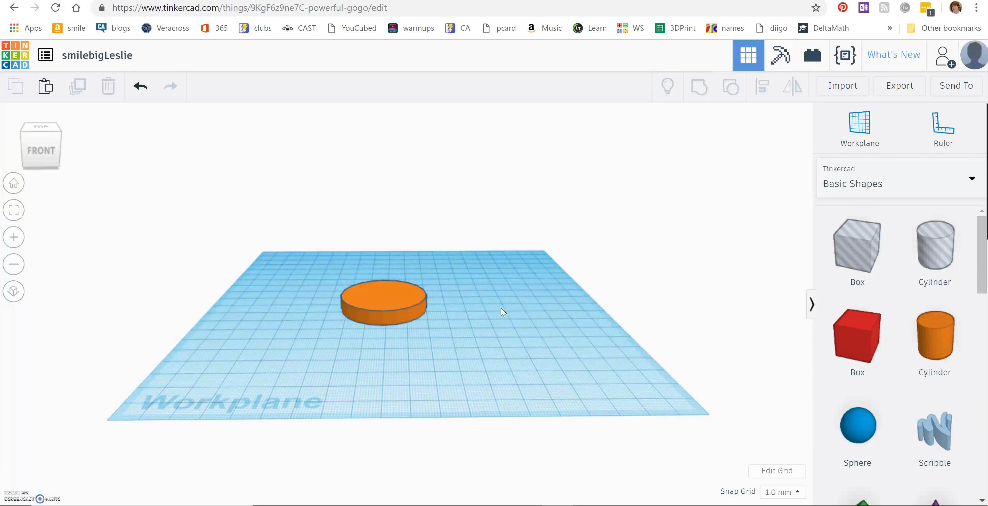
Step: Place a second solid cylinder to the right of the disc and set its length and width to 11.32 mm
click(389, 309)
drag(671, 277, 520, 302)
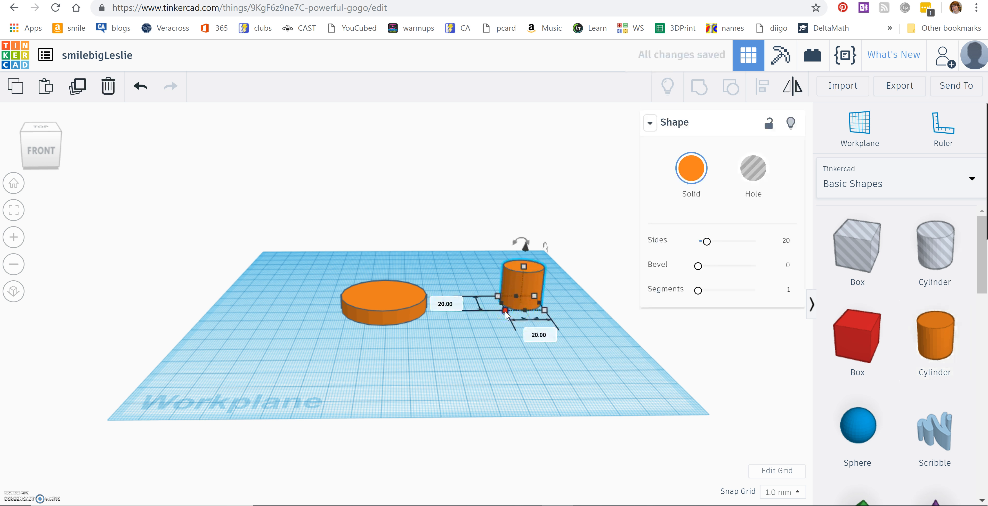
click(536, 334)
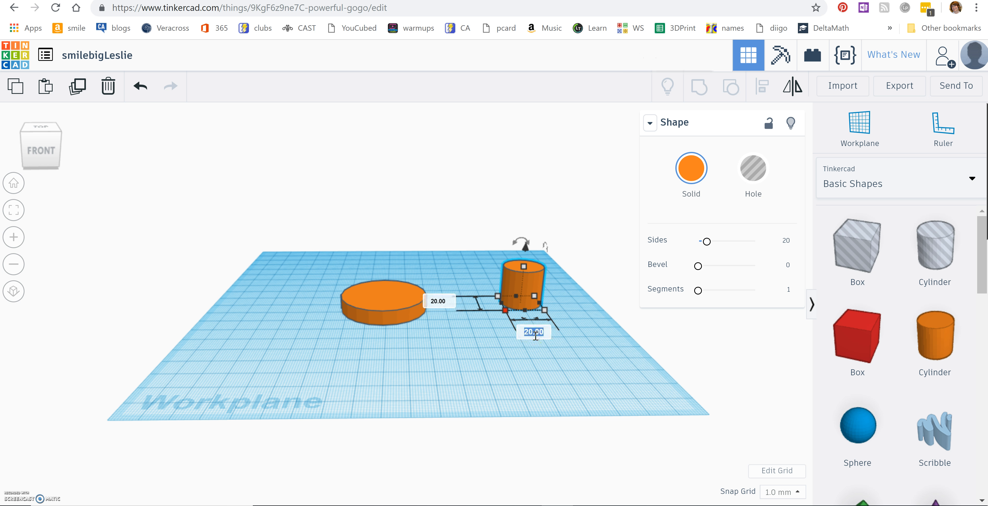
text(11.32)
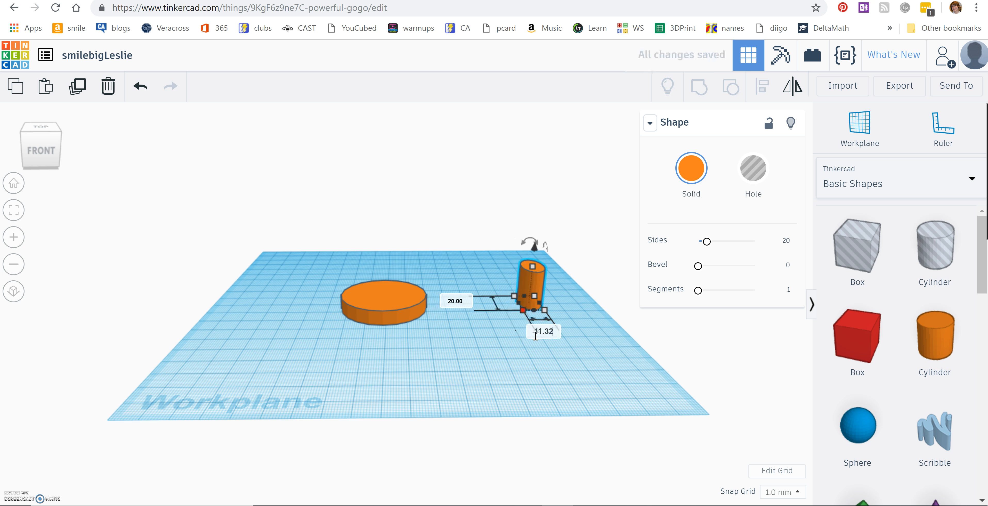
click(457, 301)
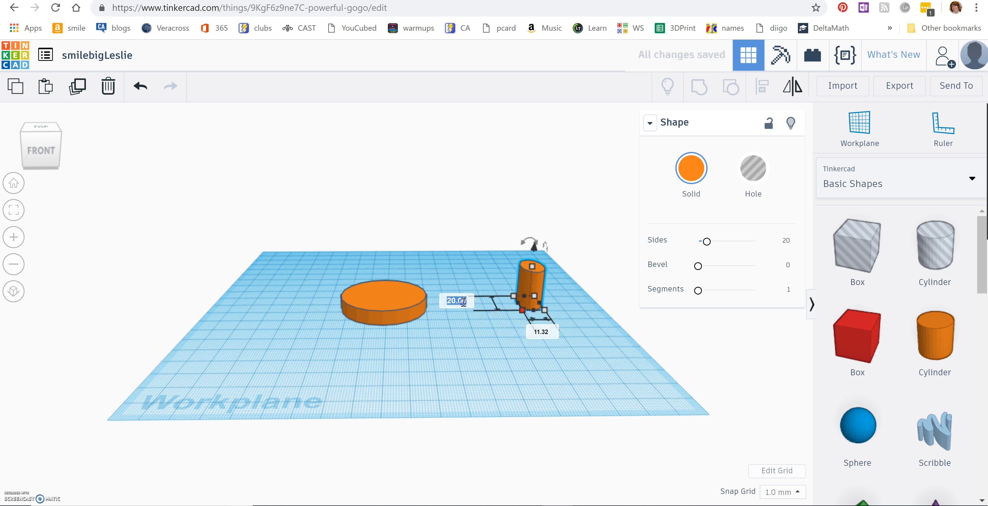
text(11.32)
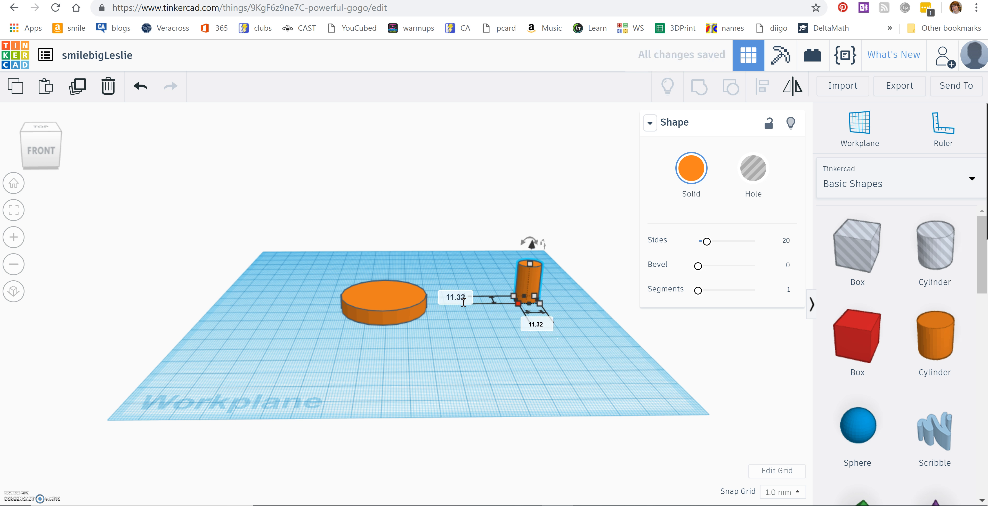
key(Return)
click(570, 352)
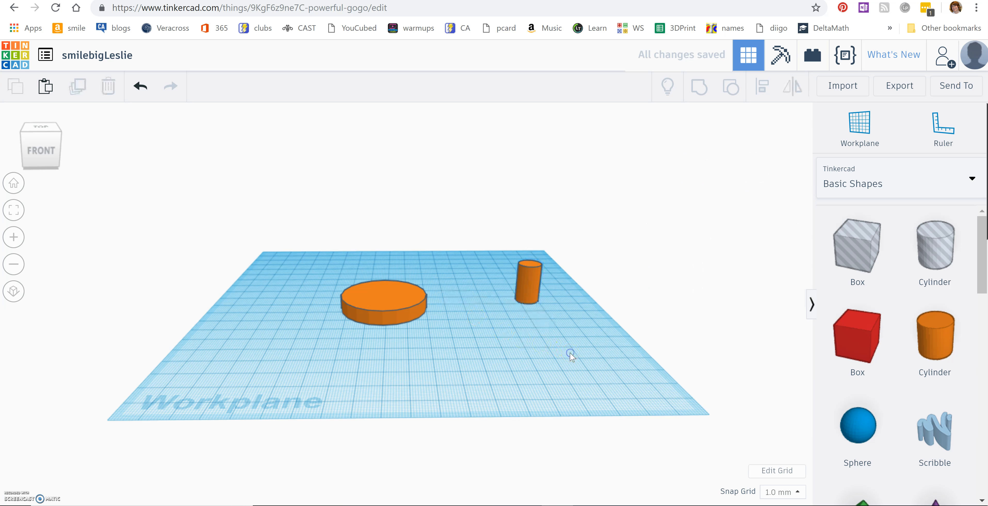
Step: Set the small cylinder's height to 10 mm
click(527, 276)
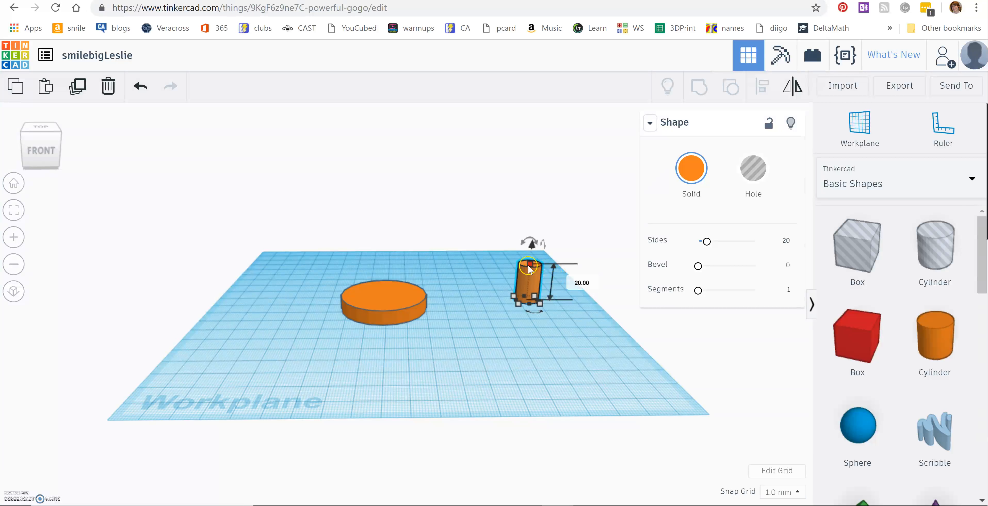
click(585, 283)
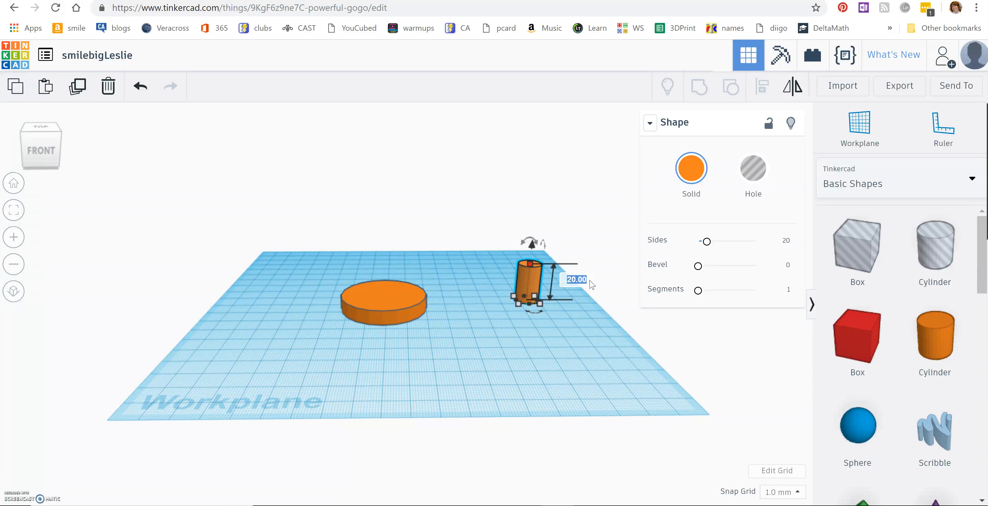
text(10)
key(Return)
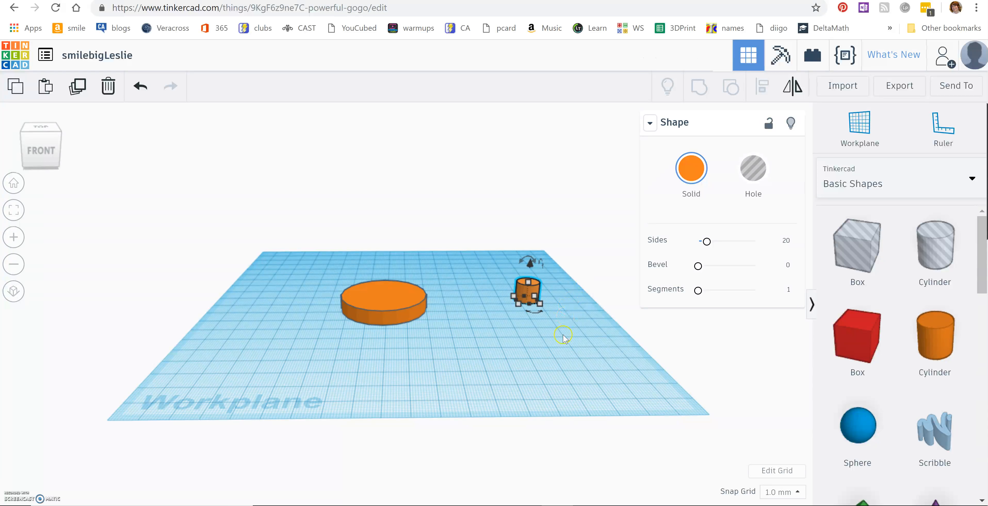
click(550, 342)
Step: Turn the small cylinder from a solid into a hole
click(533, 293)
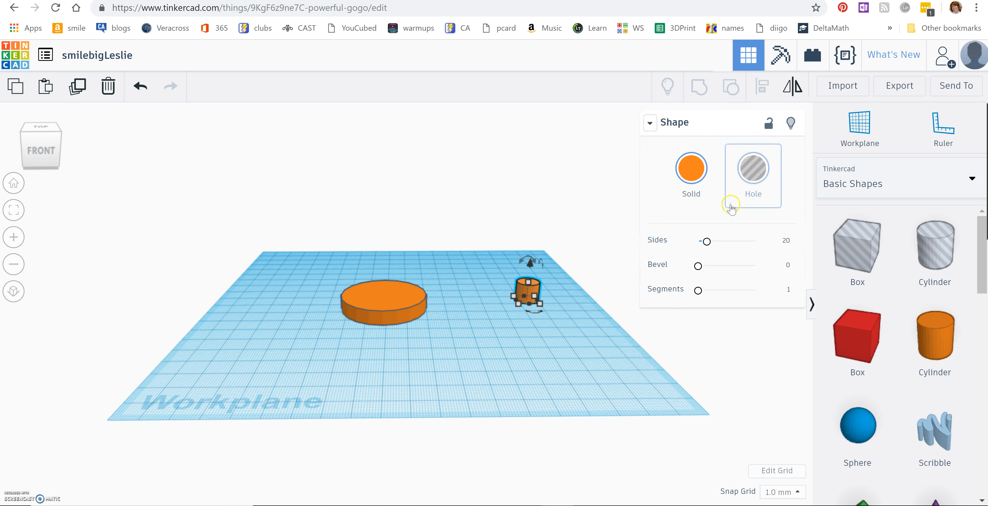
click(651, 123)
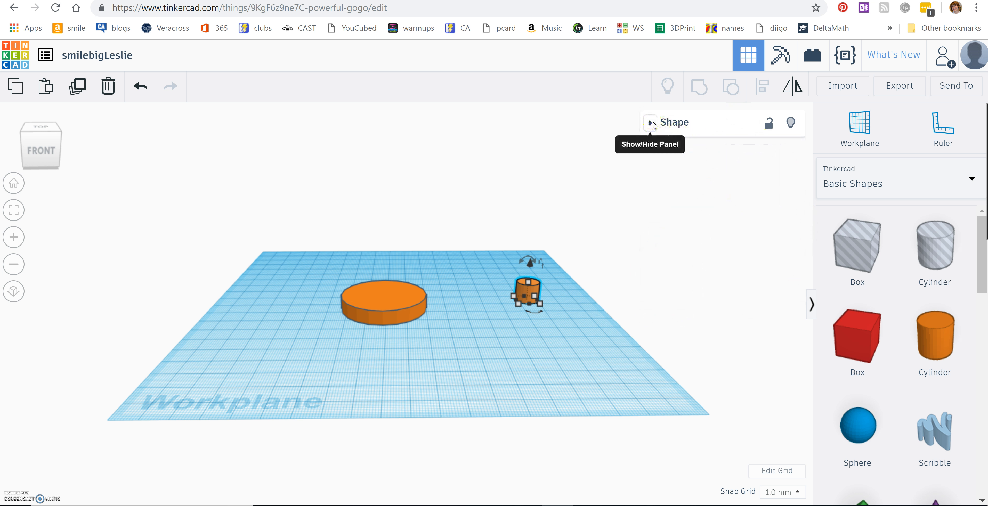
click(652, 123)
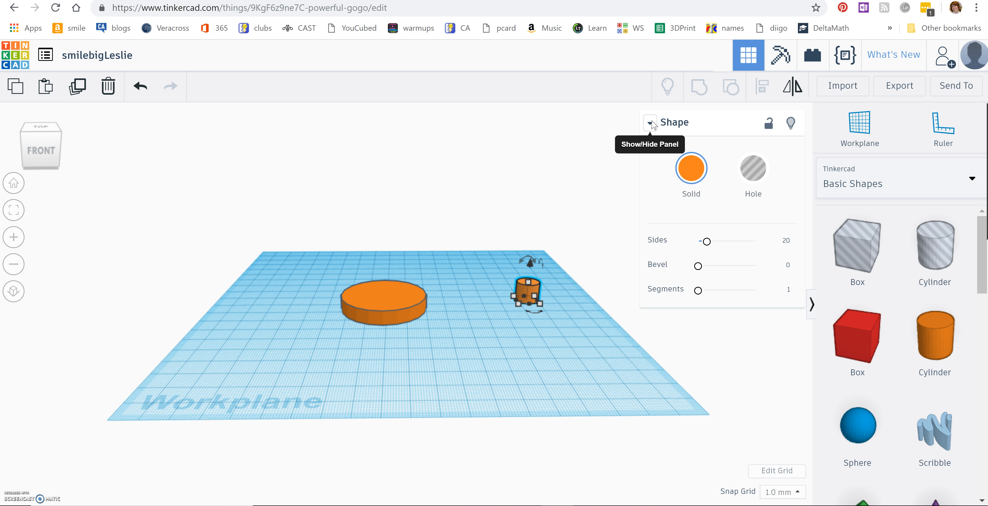
click(651, 123)
click(652, 123)
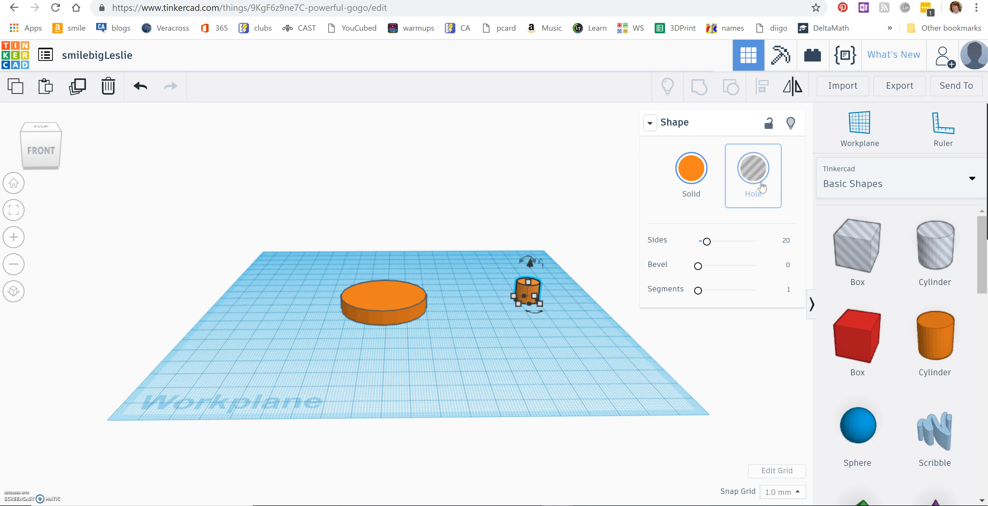
click(689, 186)
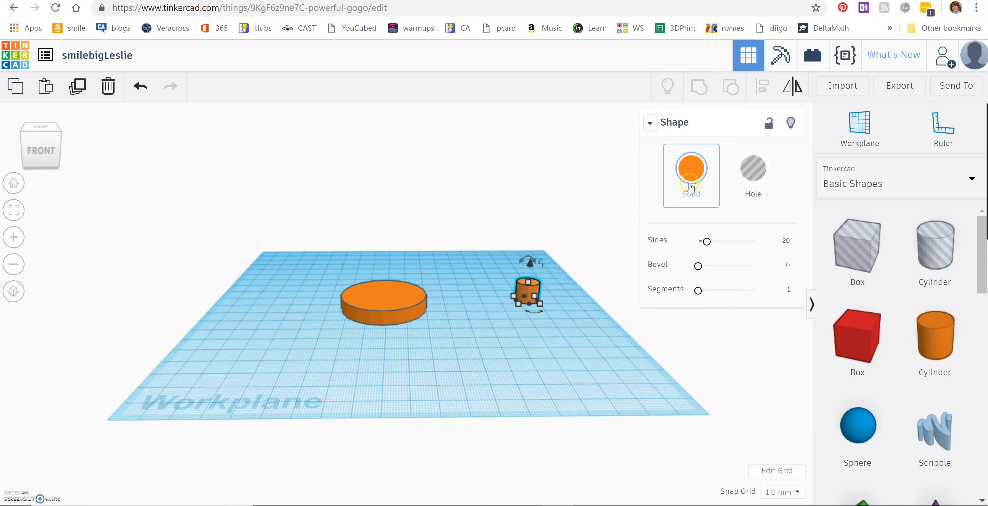
click(756, 176)
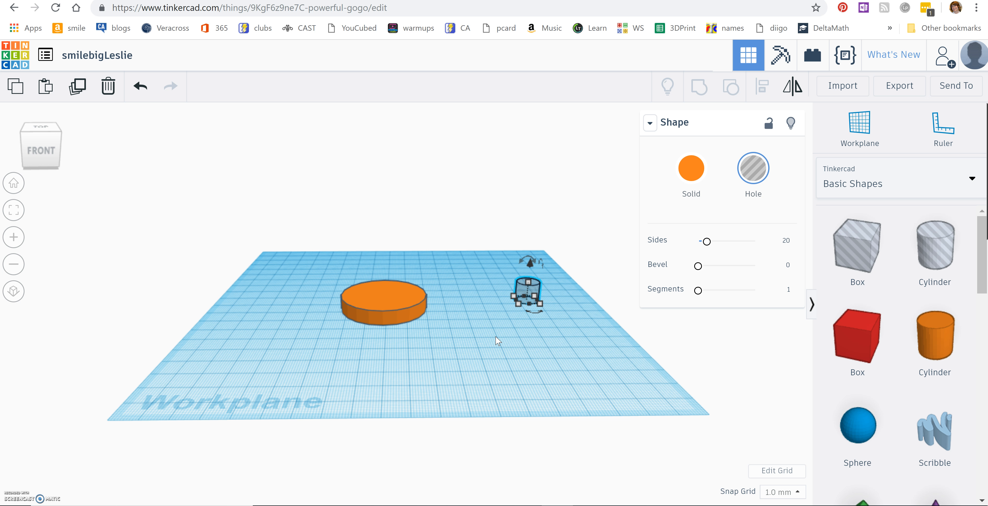
Step: Duplicate the small hole cylinder and shift the copy about 6 mm to the right
key(Right)
key(Right)
key(Right)
key(Right)
key(Right)
key(Right)
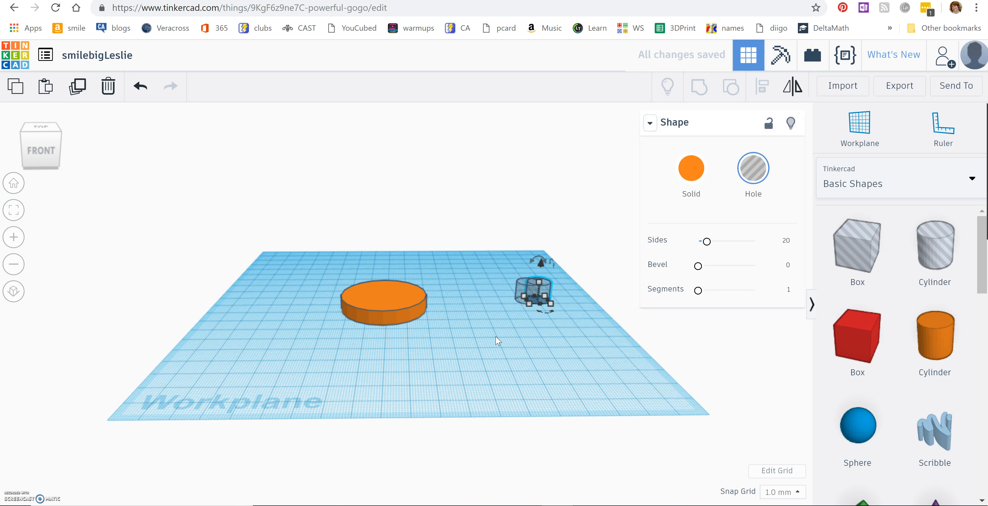
key(ctrl+d)
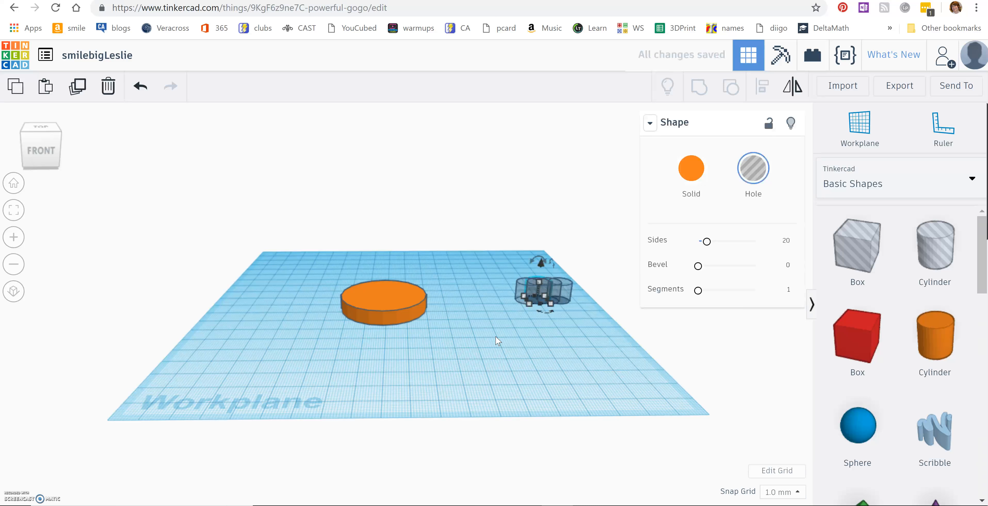
key(ctrl+z)
key(ctrl+z)
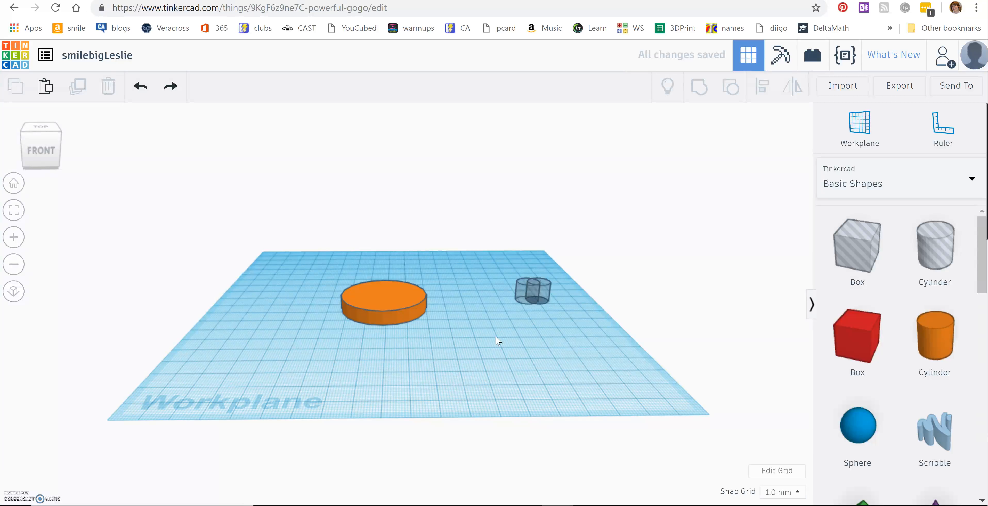
Step: Move the two hole cylinders onto the upper half of the disc, side by side as eyes
right_drag(496, 338, 497, 399)
right_drag(659, 305, 659, 284)
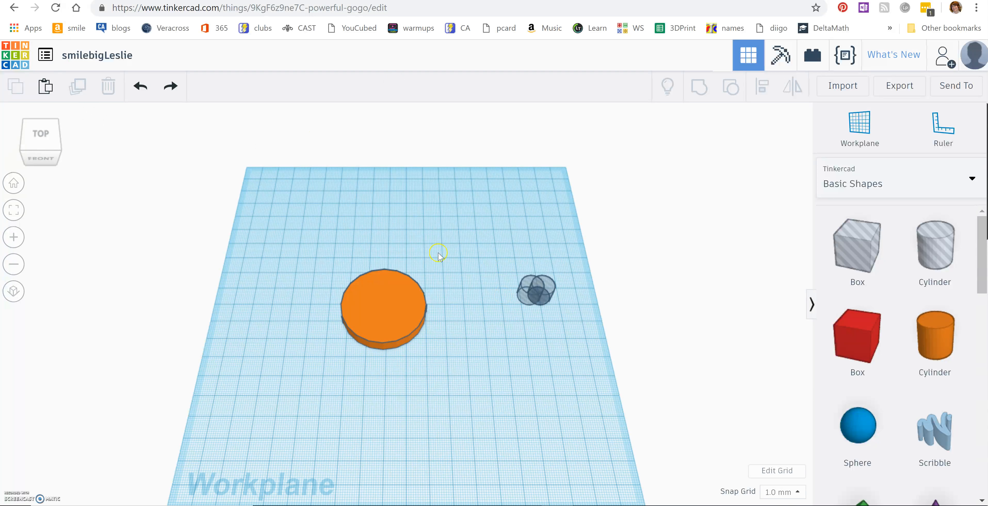
drag(516, 291, 360, 296)
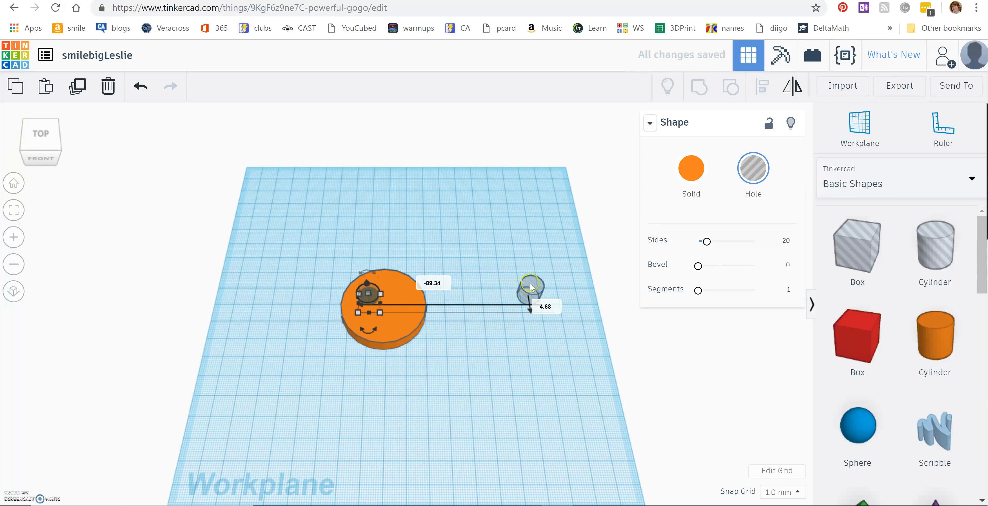
drag(525, 289, 399, 298)
click(476, 371)
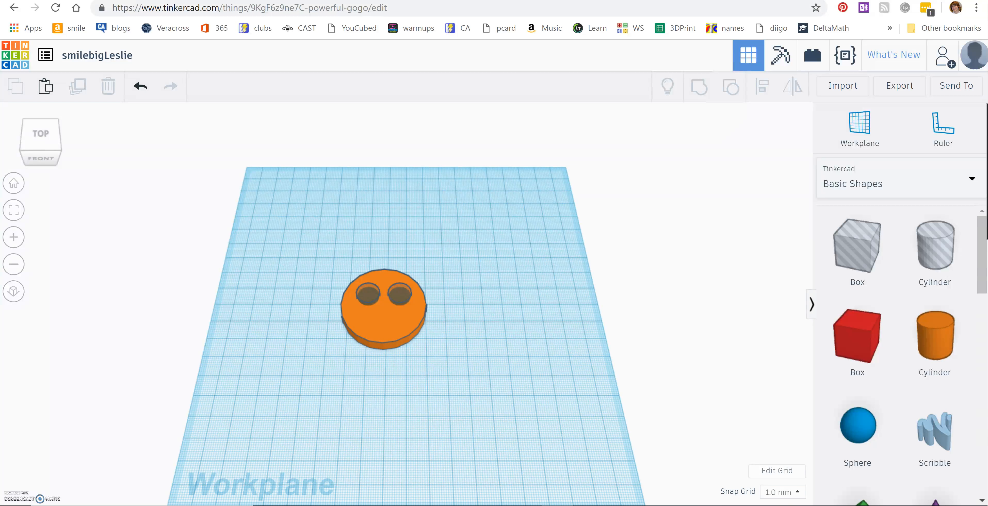
Step: Lower the right eye hole by 1 mm so it passes through the bottom of the disc
right_drag(457, 363, 456, 230)
right_drag(444, 326, 444, 347)
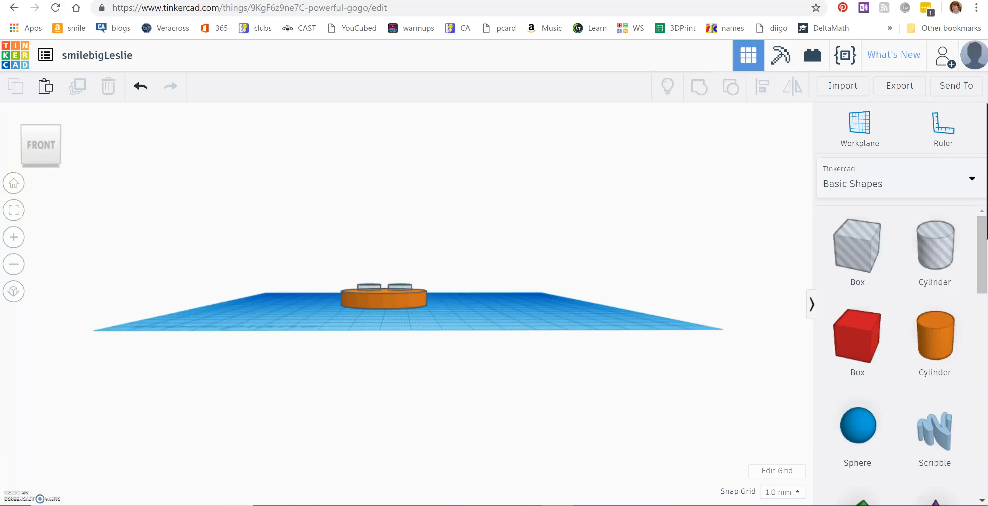
right_drag(445, 347, 444, 326)
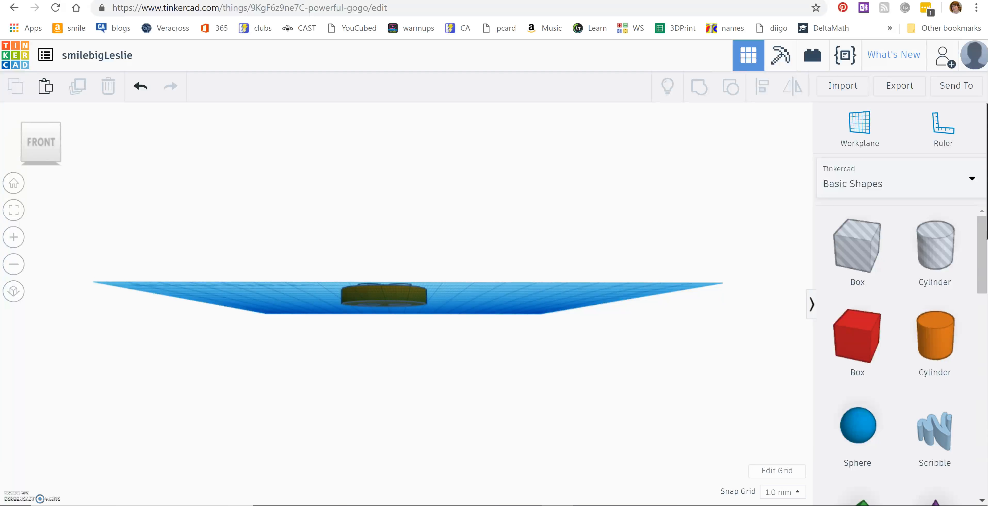
mouse_move(492, 196)
right_down()
mouse_move(492, 222)
mouse_move(492, 208)
right_up()
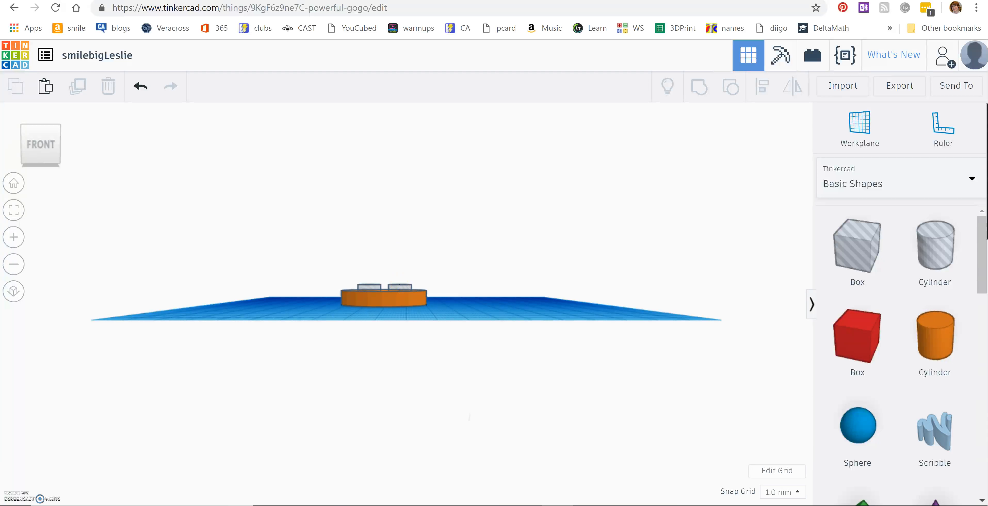
right_drag(467, 433, 465, 438)
right_drag(465, 27, 465, 104)
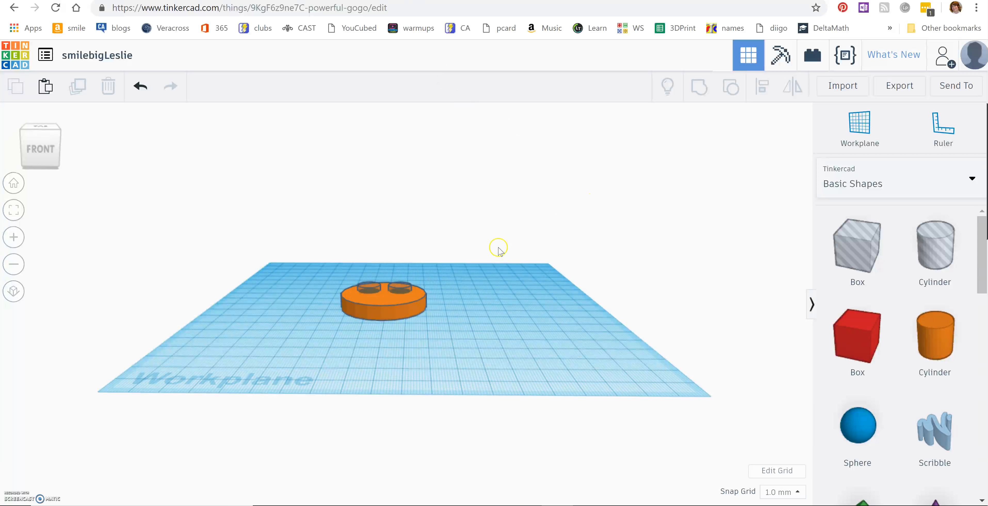
click(395, 289)
click(402, 269)
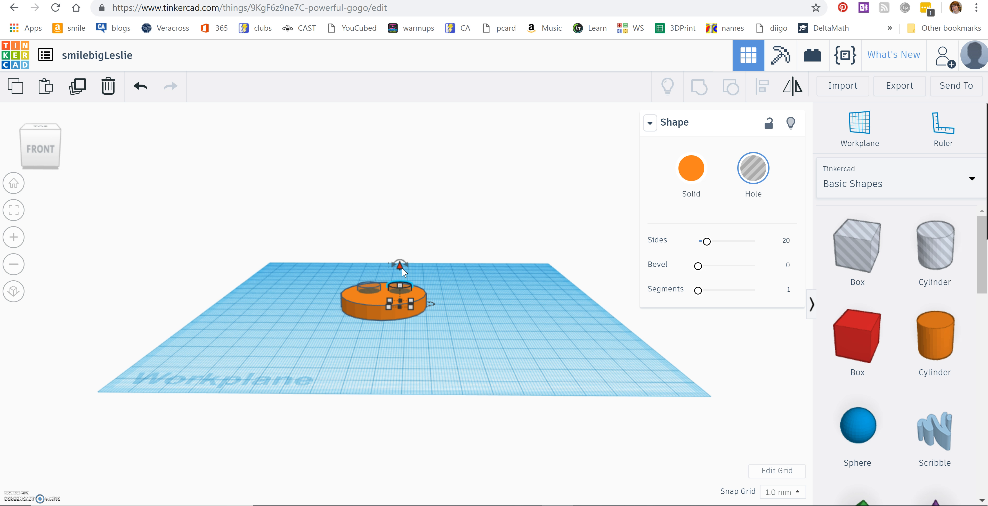
click(401, 268)
drag(401, 269, 404, 270)
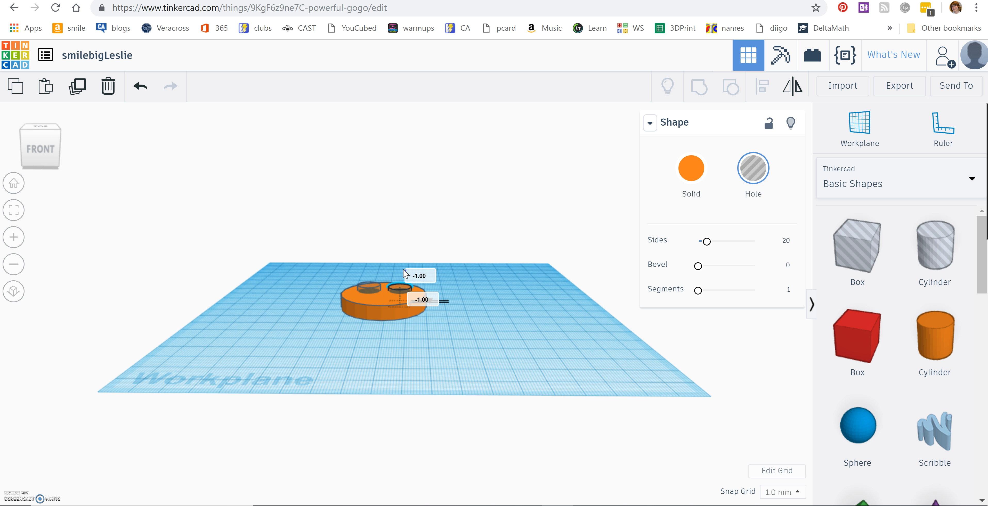
click(453, 332)
Step: Lower the left eye hole by 1 mm to match the right eye
right_drag(453, 332, 457, 289)
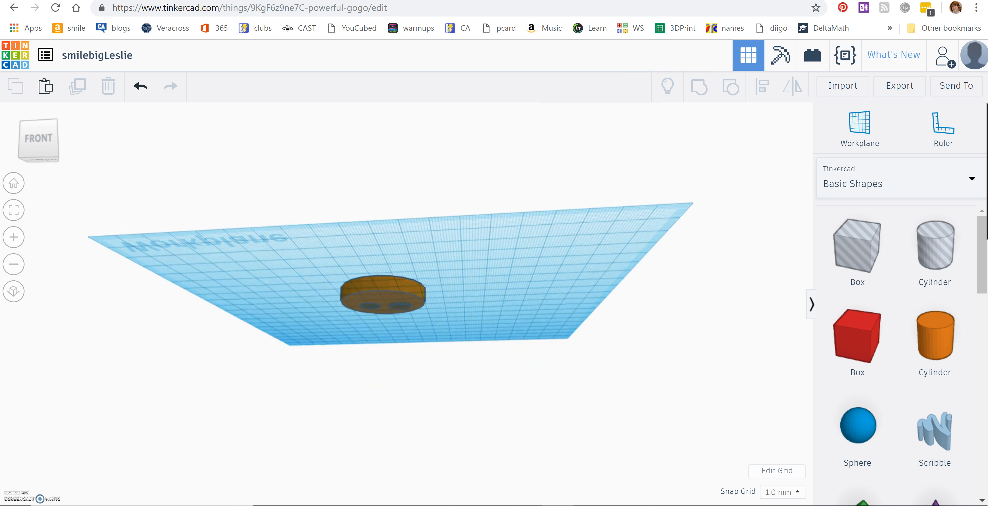
scroll(460, 290, up, 1)
scroll(422, 299, up, 6)
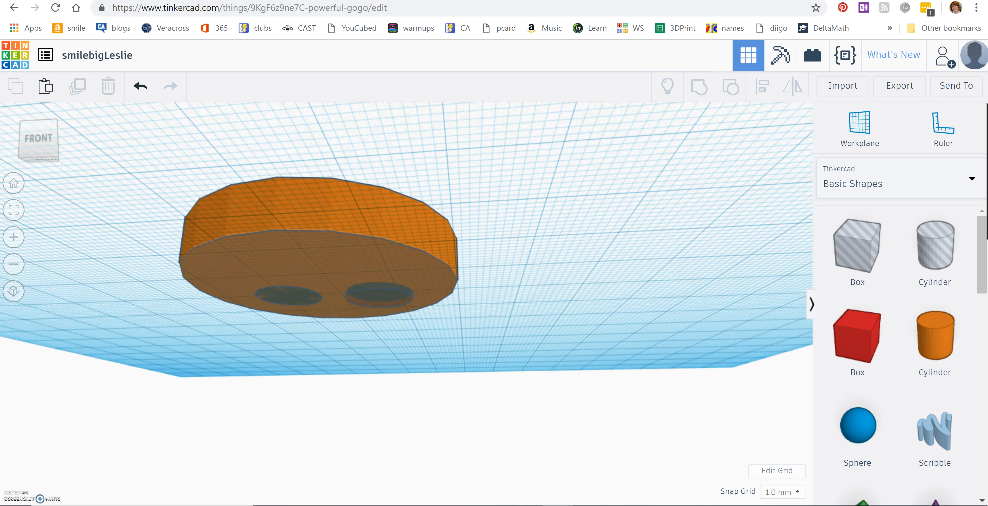
scroll(422, 307, down, 2)
scroll(422, 307, down, 2)
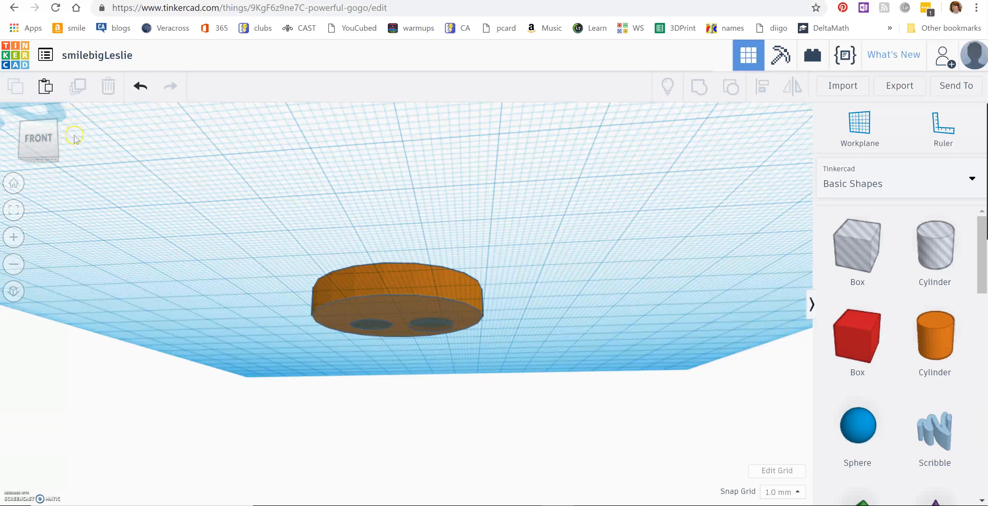
click(14, 216)
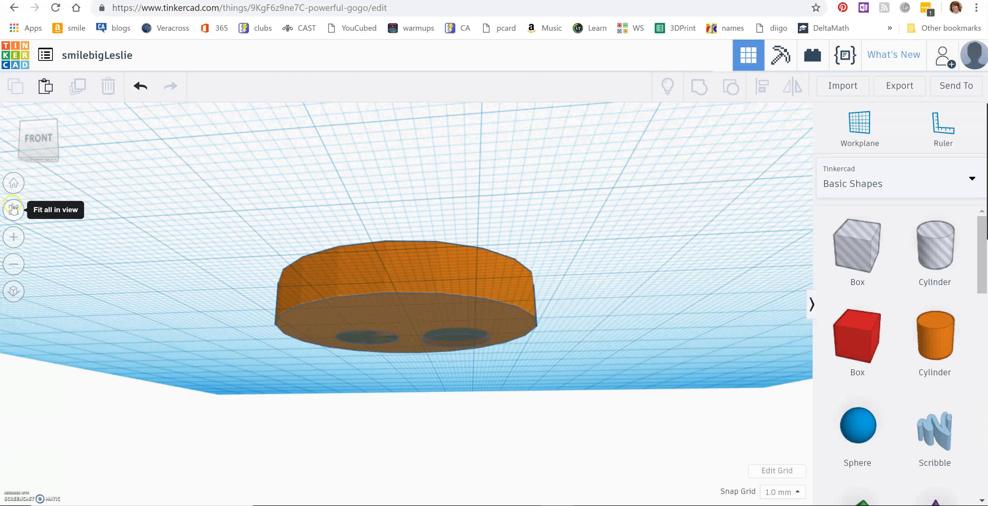
click(14, 183)
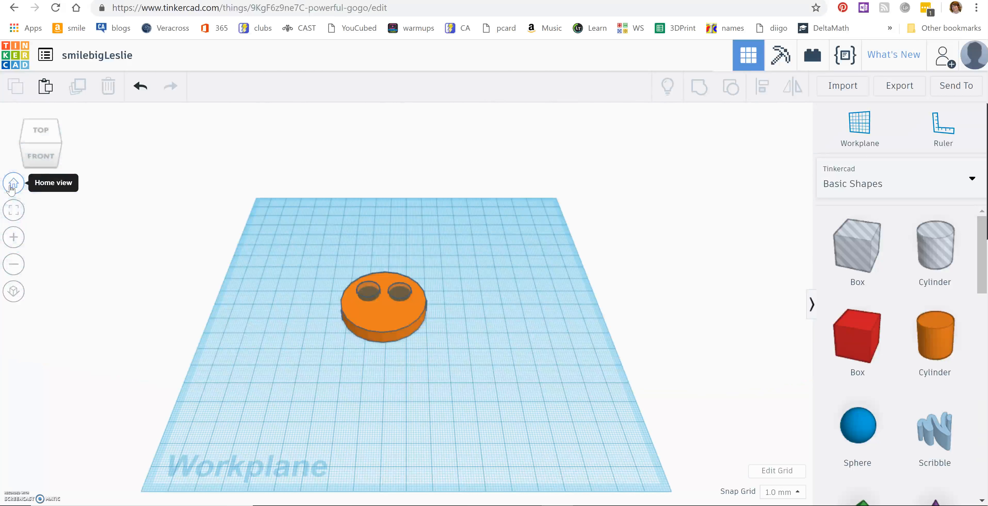
click(367, 288)
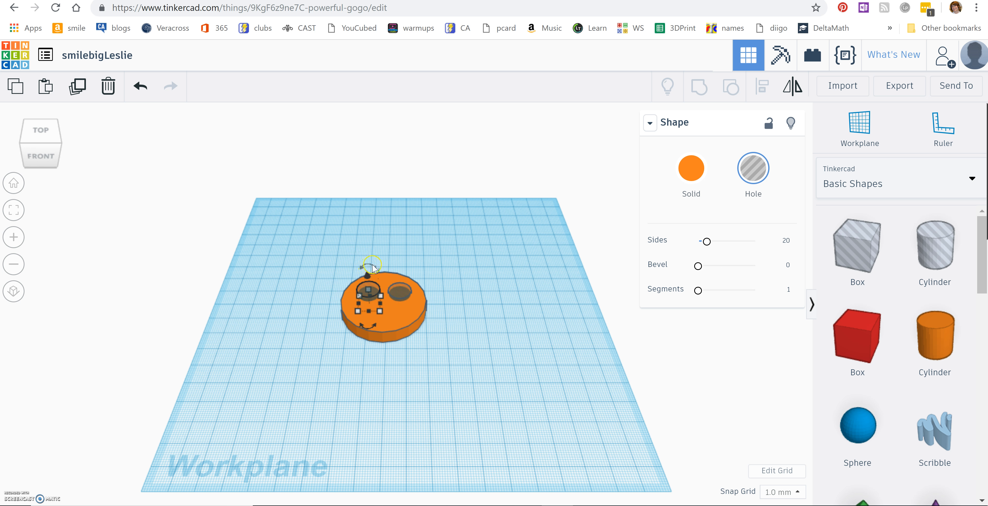
drag(369, 274, 369, 275)
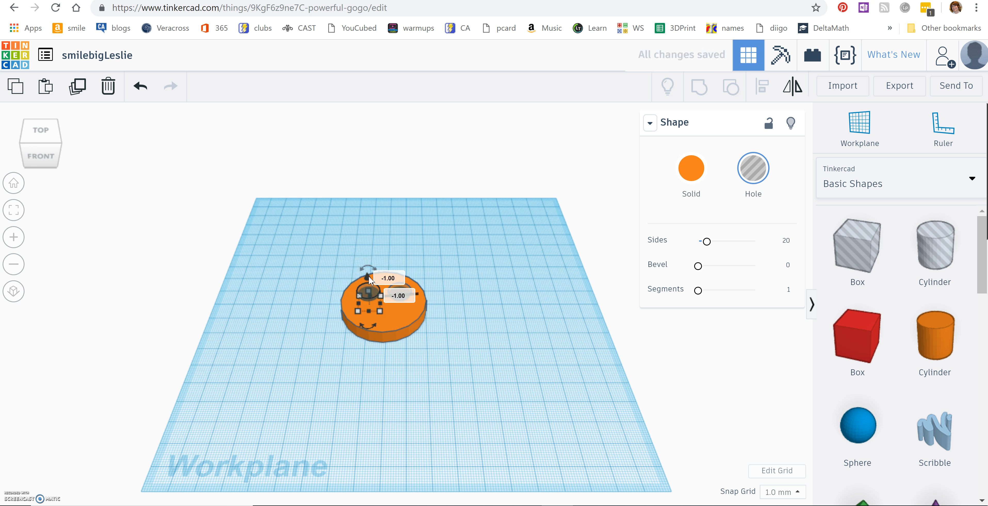
click(385, 280)
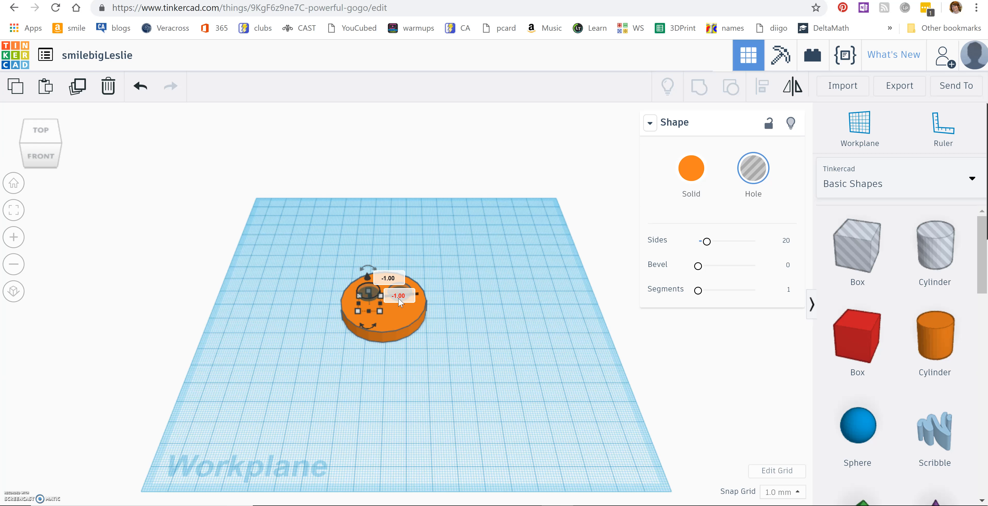
click(468, 380)
Step: Select the disc and both eye holes from the top view and group them to cut out the eyes
right_drag(469, 380, 486, 317)
right_drag(313, 362, 321, 466)
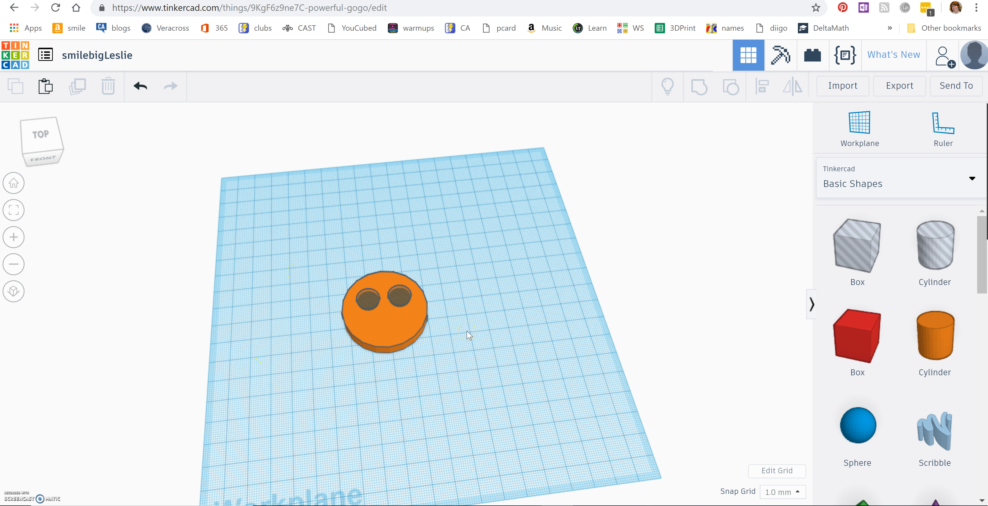
click(336, 337)
right_drag(532, 303, 532, 375)
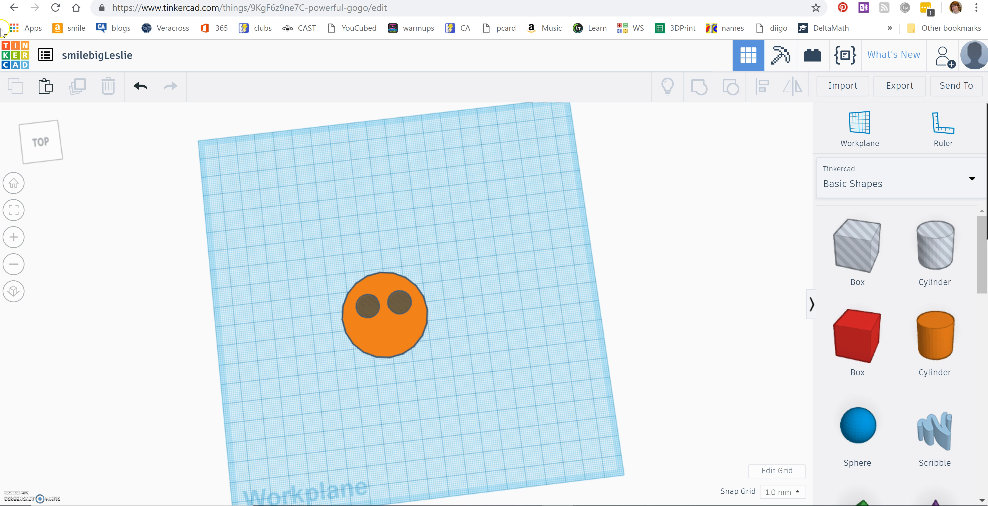
click(46, 145)
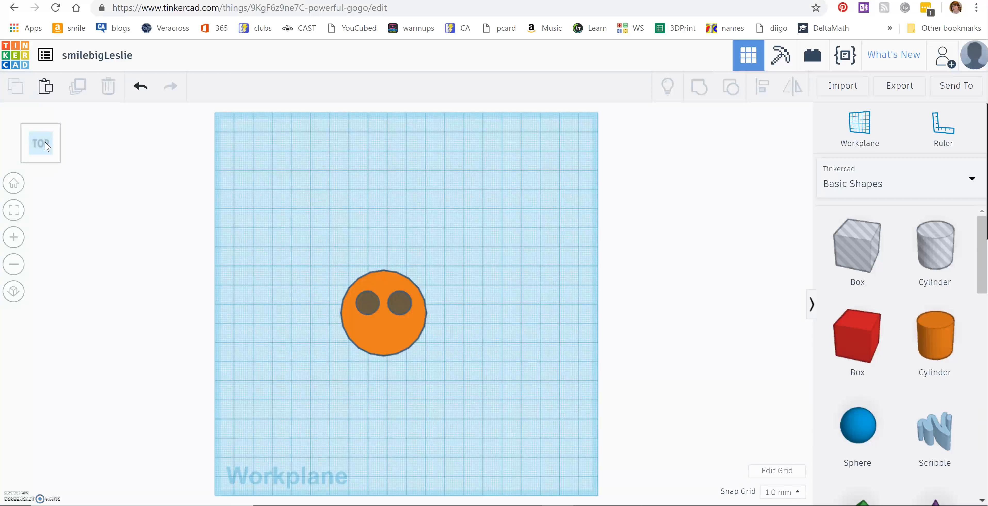
click(353, 273)
drag(353, 273, 454, 389)
click(408, 316)
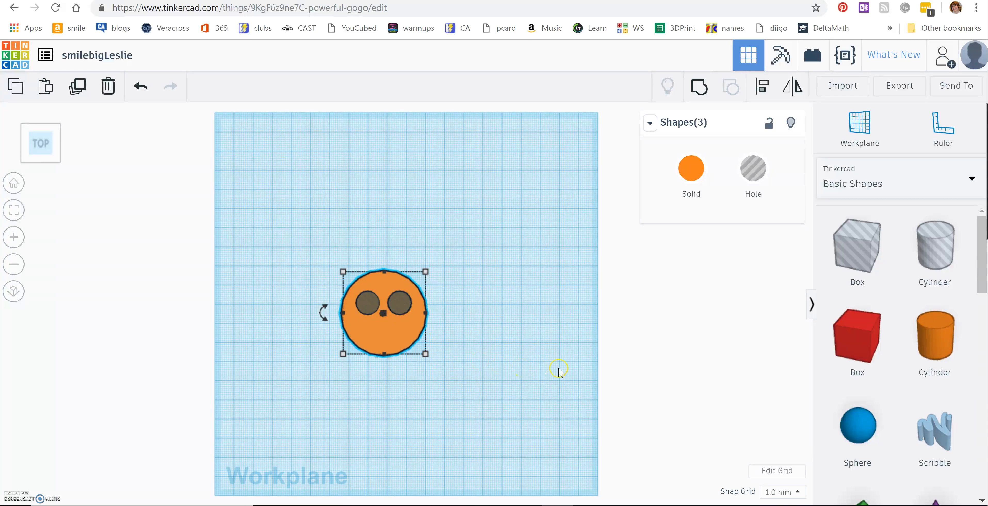
click(705, 91)
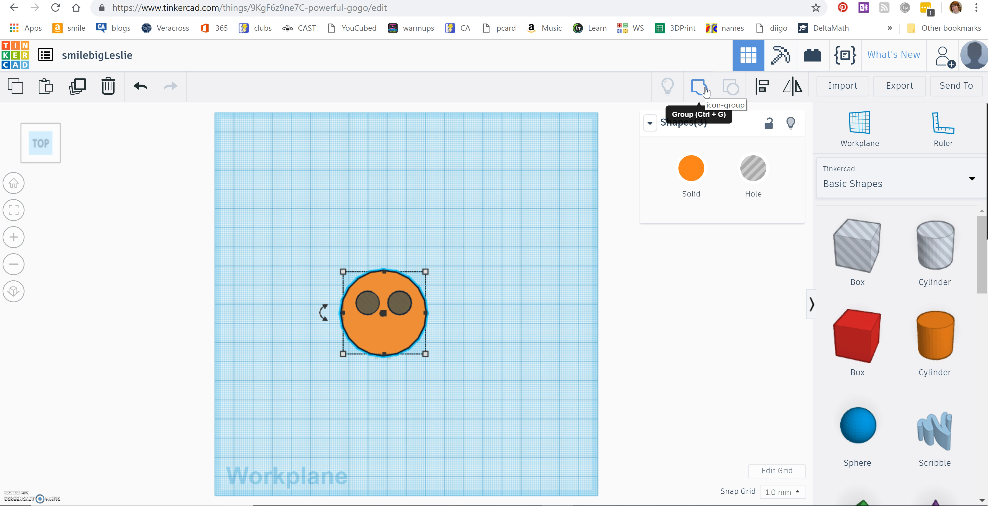
click(705, 92)
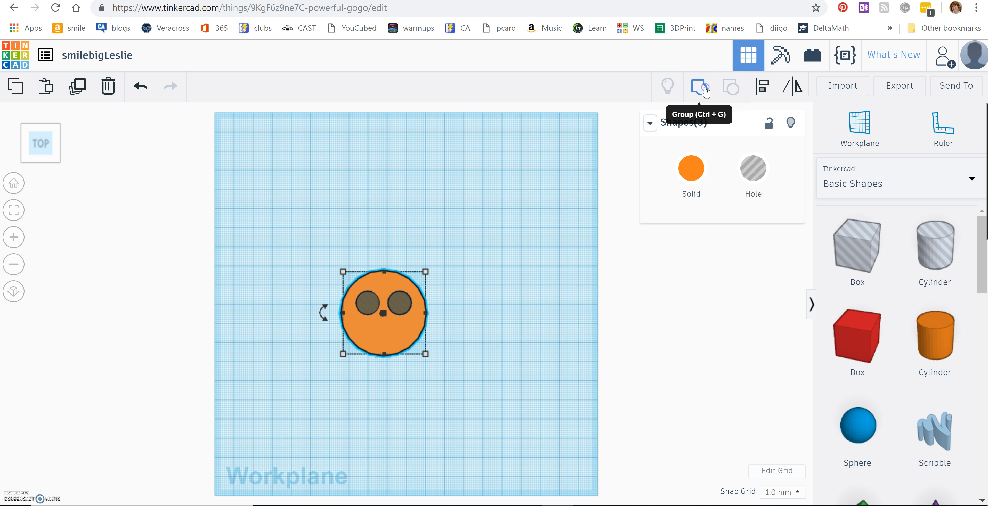
click(604, 177)
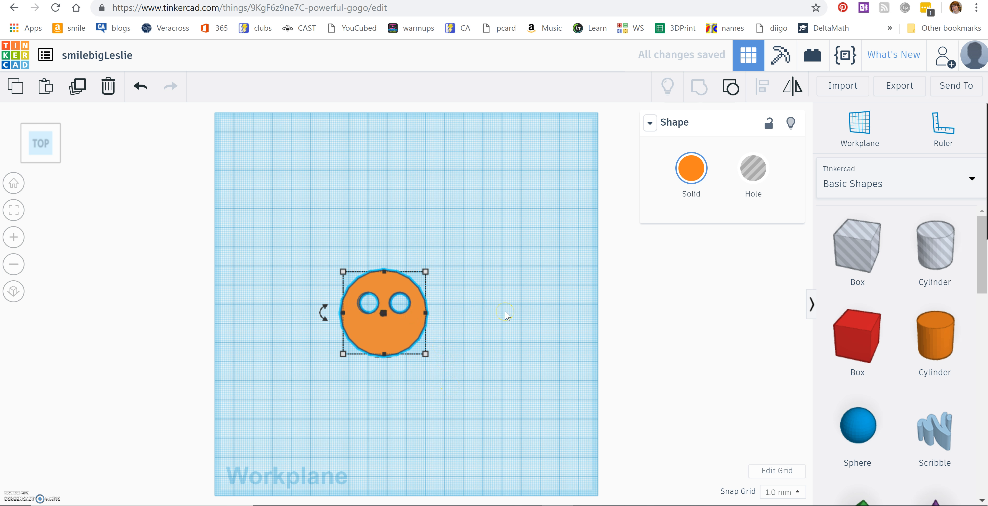
click(408, 323)
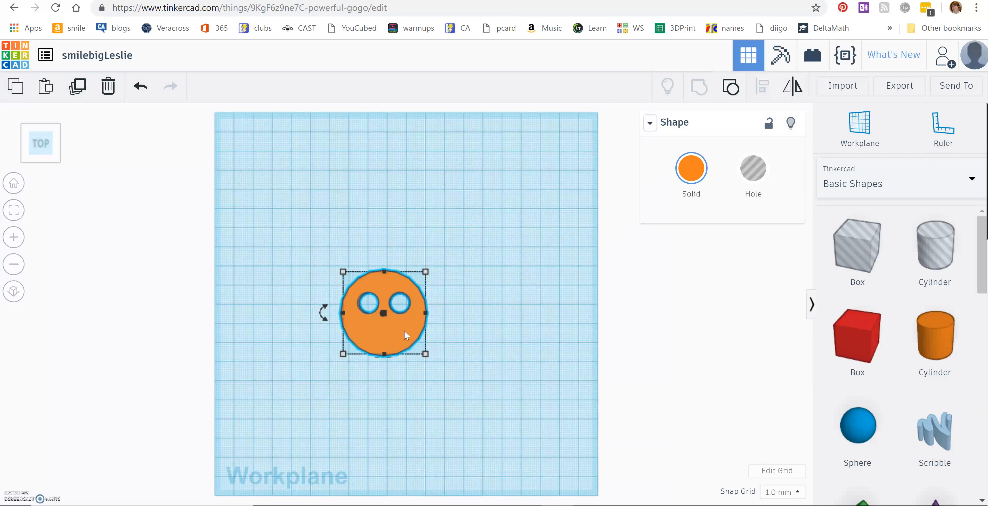
Step: Switch the shape library to all Shape Generators and locate the donut slice on page 3
click(965, 216)
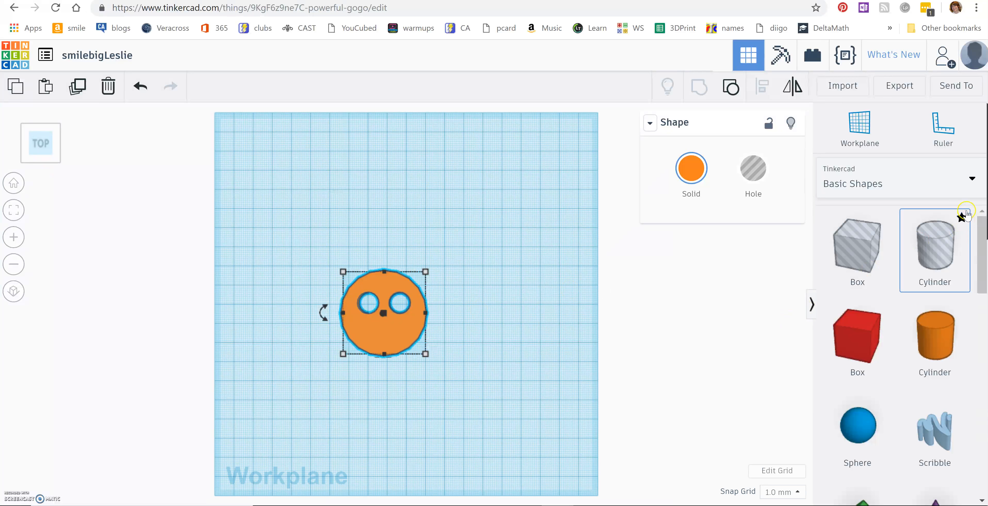
click(970, 181)
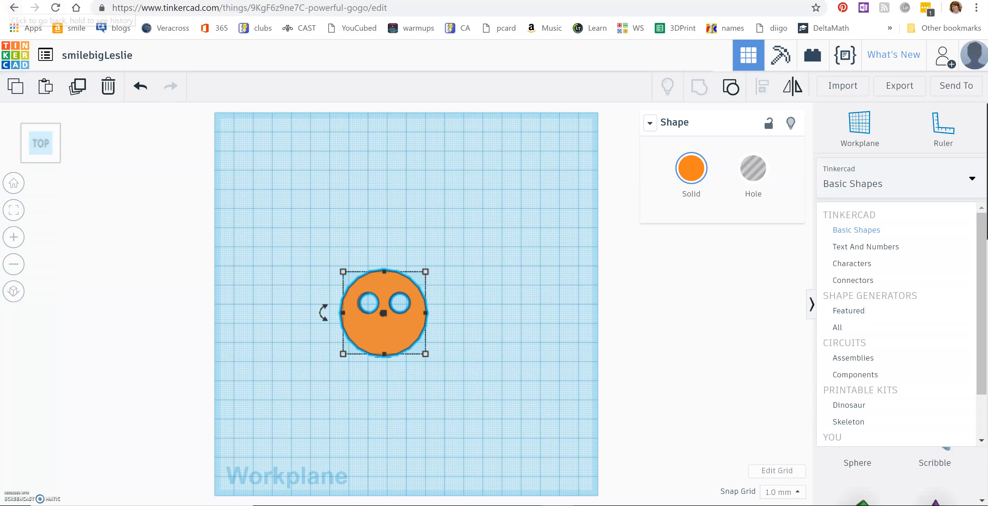
click(840, 329)
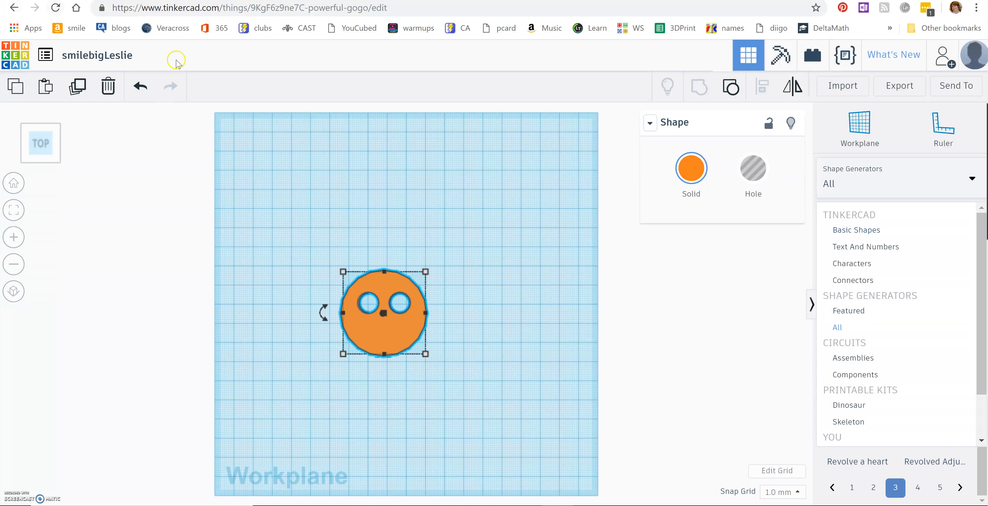
click(844, 332)
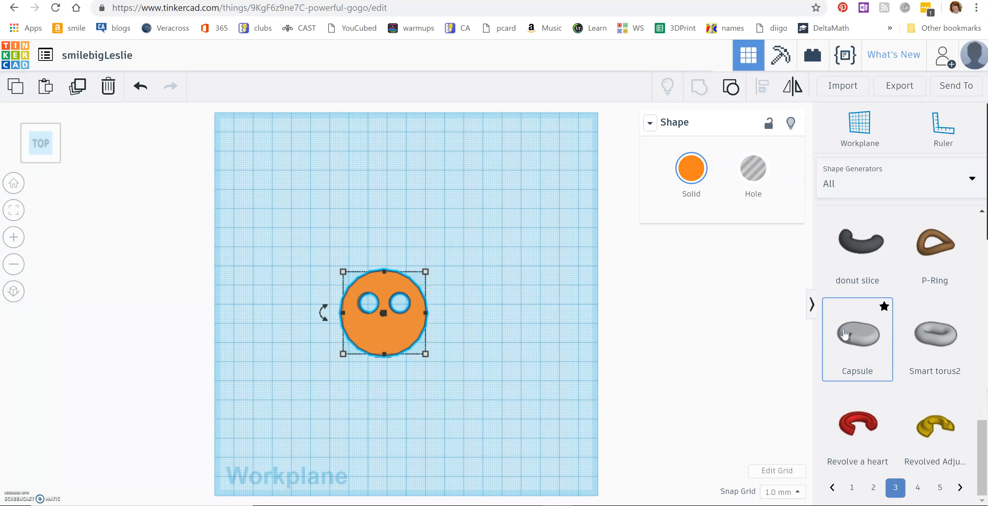
click(960, 488)
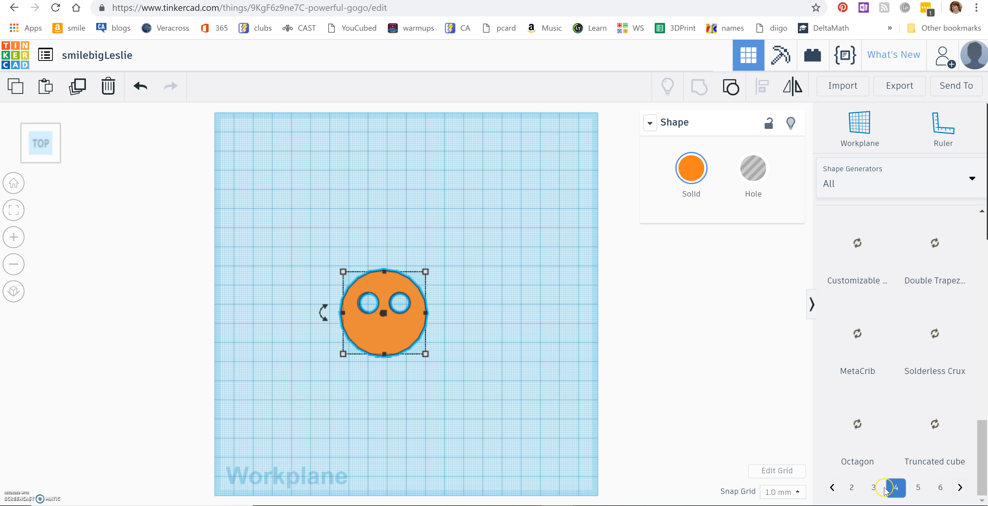
click(833, 488)
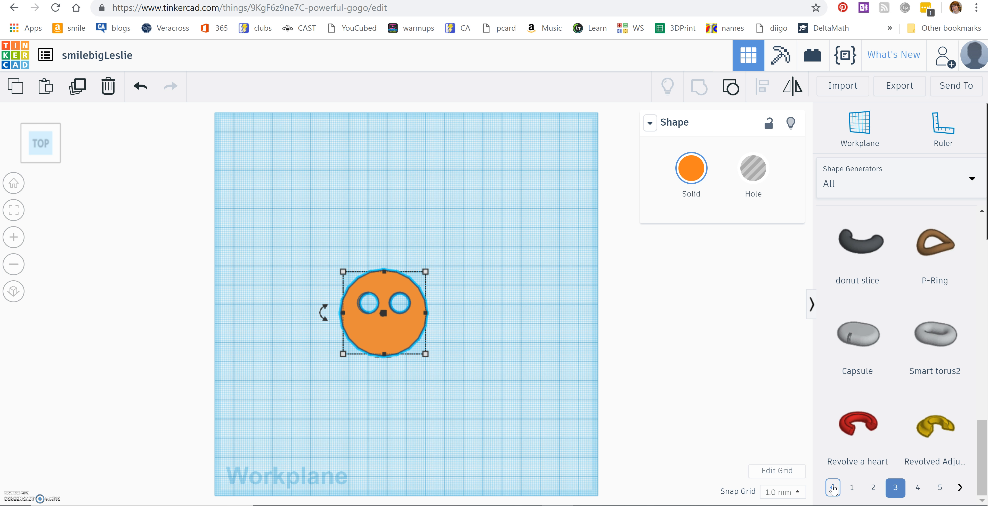
click(829, 185)
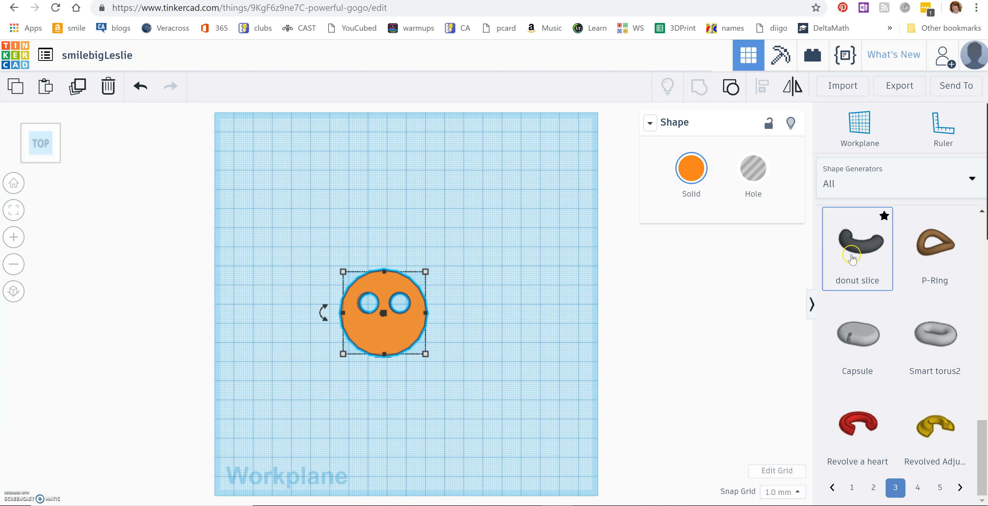
Step: Place a donut slice on the workplane beside the disc and size it 28.75 mm wide by 12.53 mm deep
drag(662, 357, 507, 423)
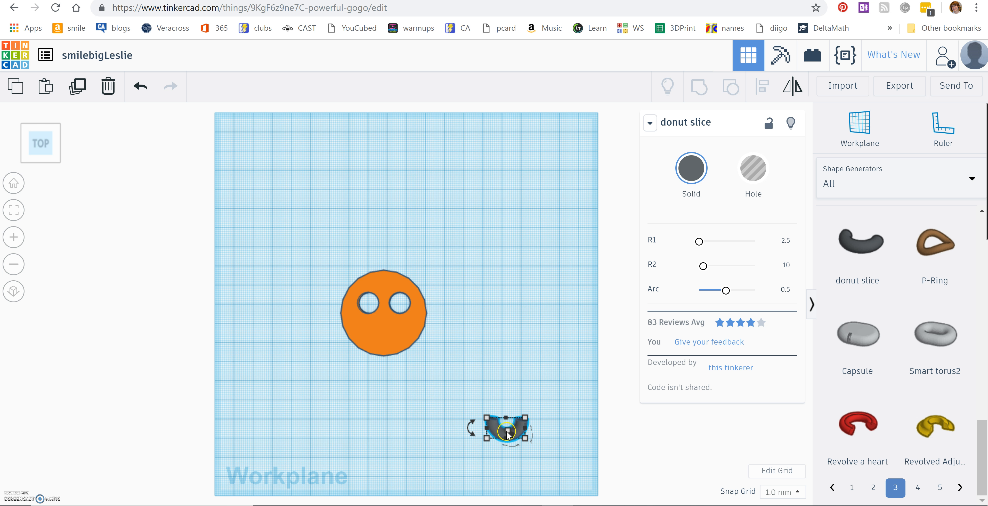
click(526, 440)
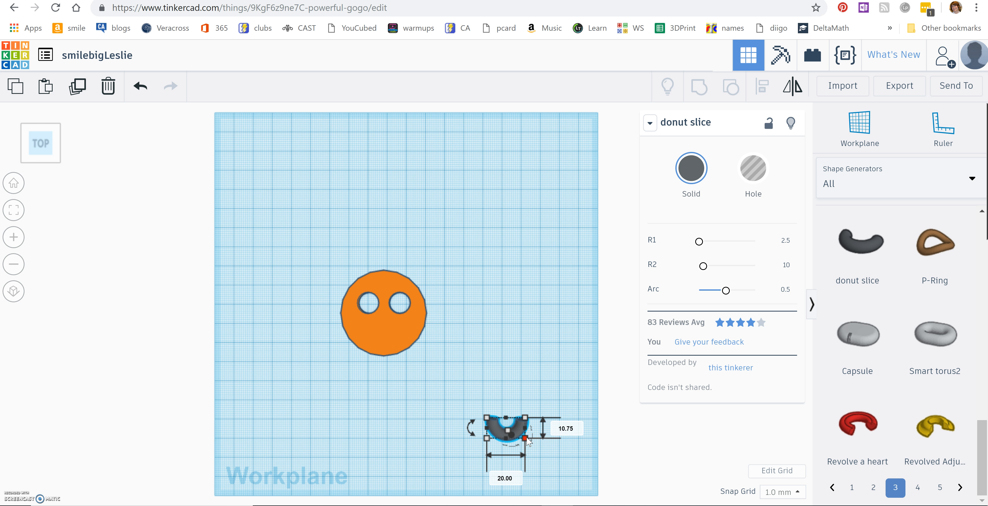
click(496, 482)
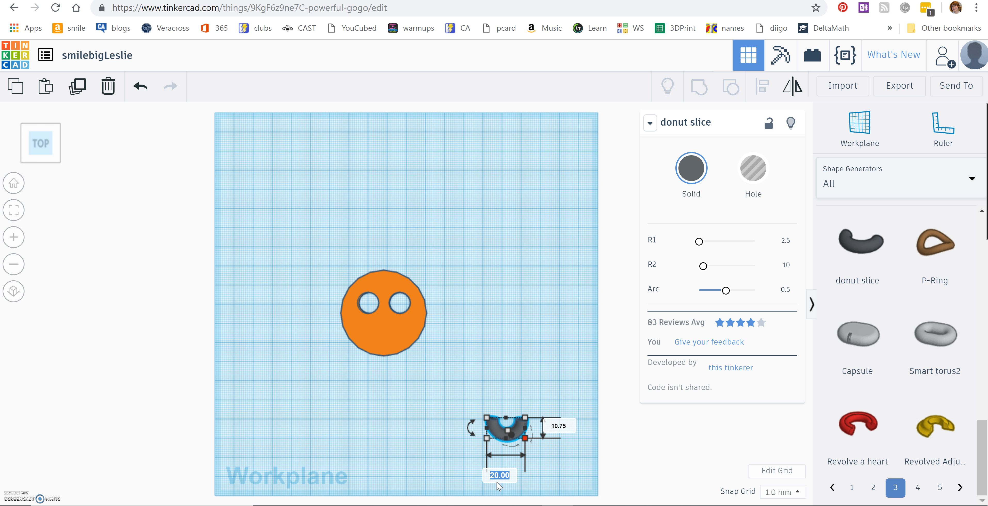
text(28.75)
key(Return)
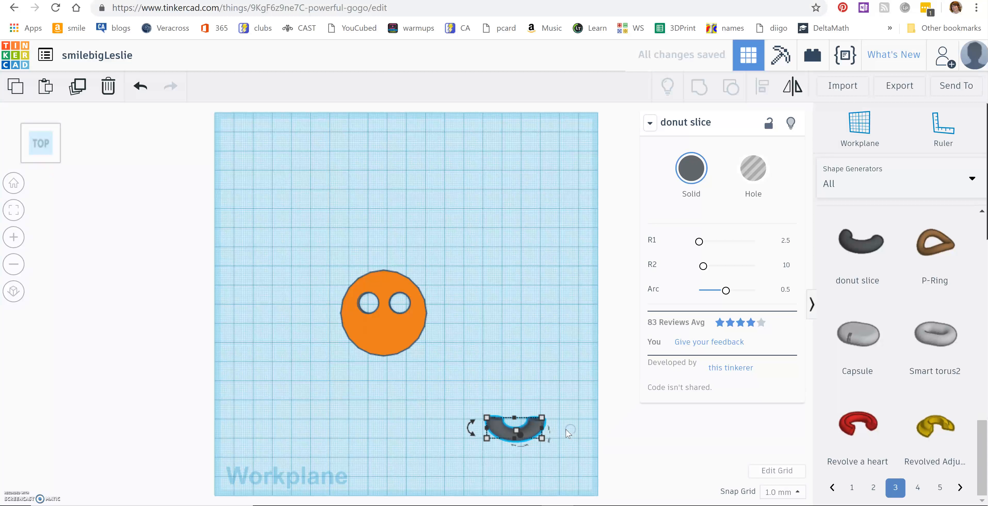
click(584, 429)
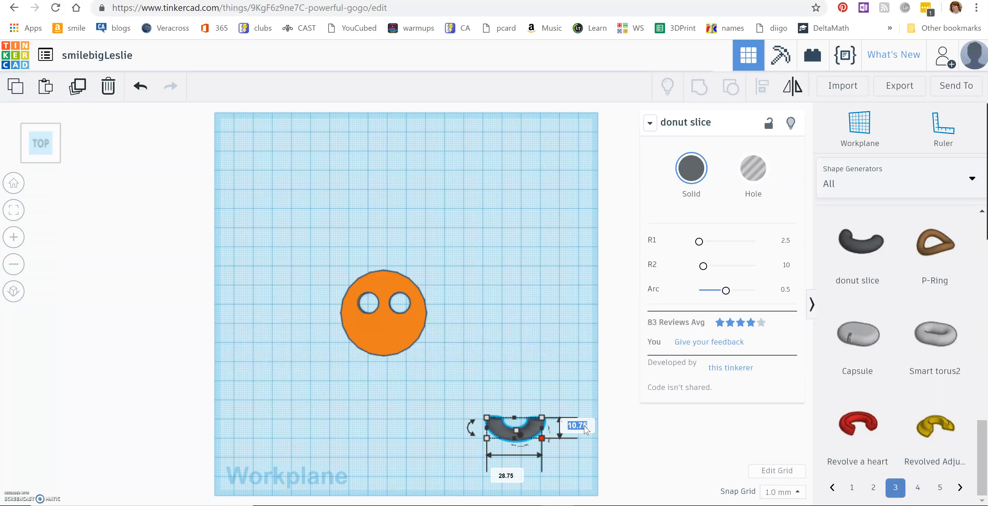
text(12.53)
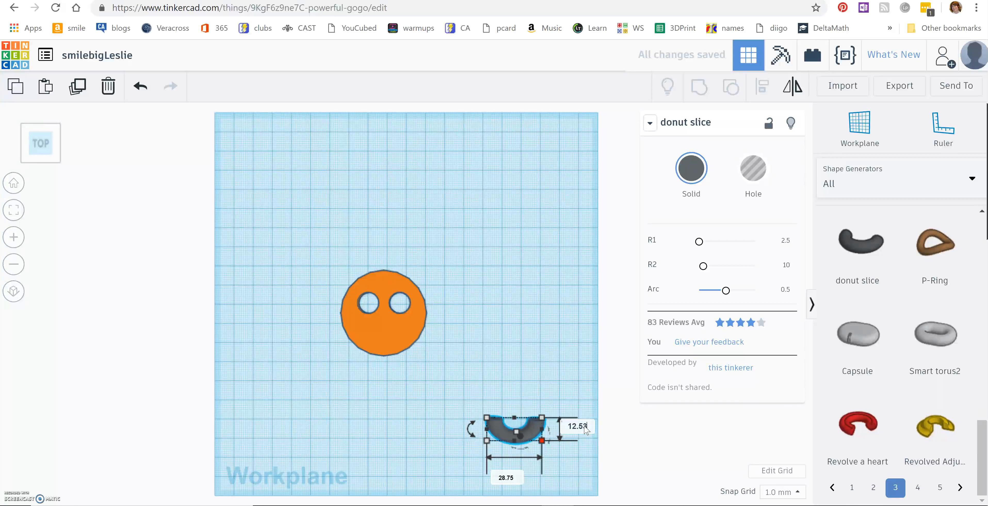
key(Return)
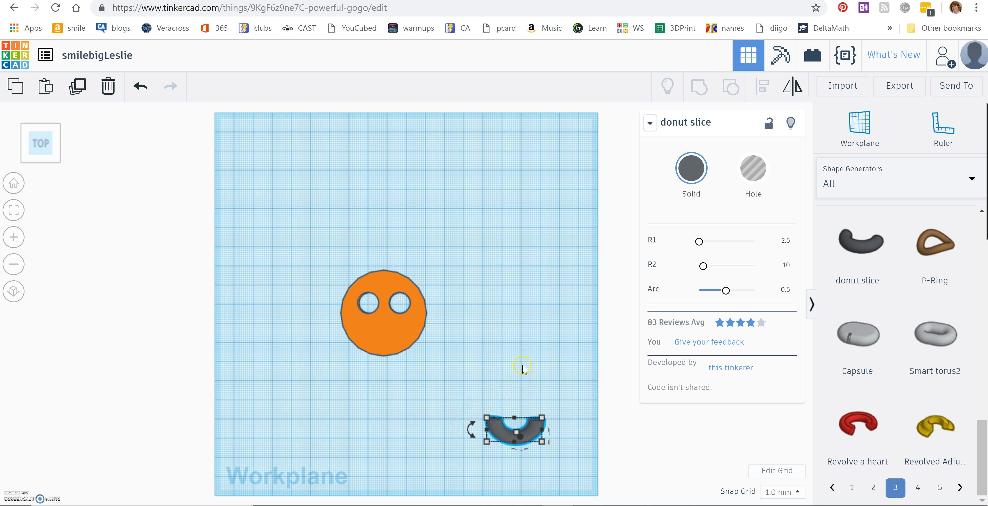
Step: Set the donut slice's height to 10 mm
right_drag(536, 360, 532, 282)
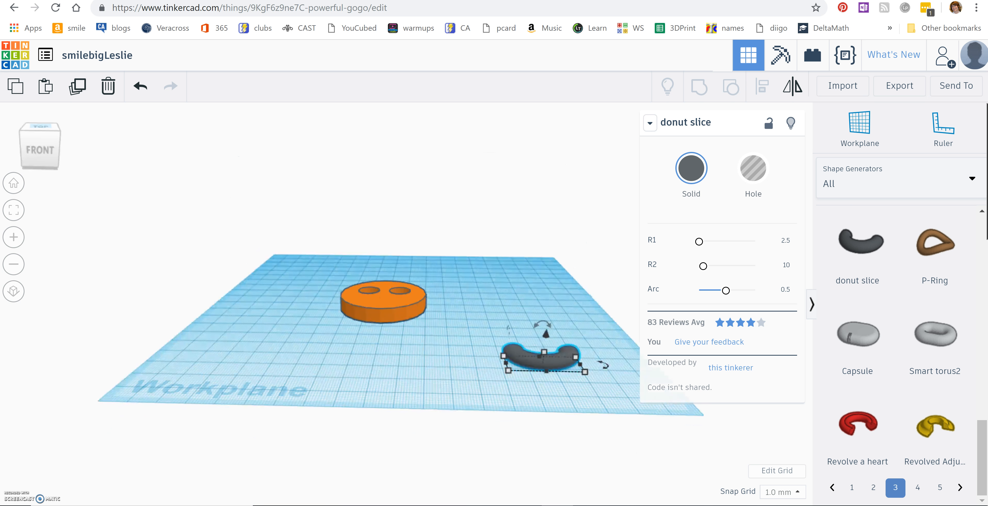
mouse_move(545, 353)
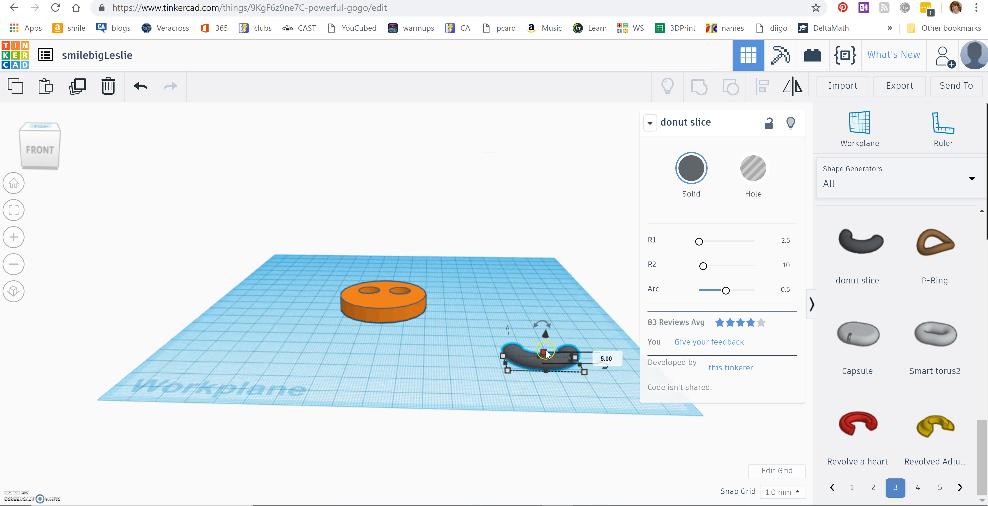
click(609, 363)
text(10)
key(Return)
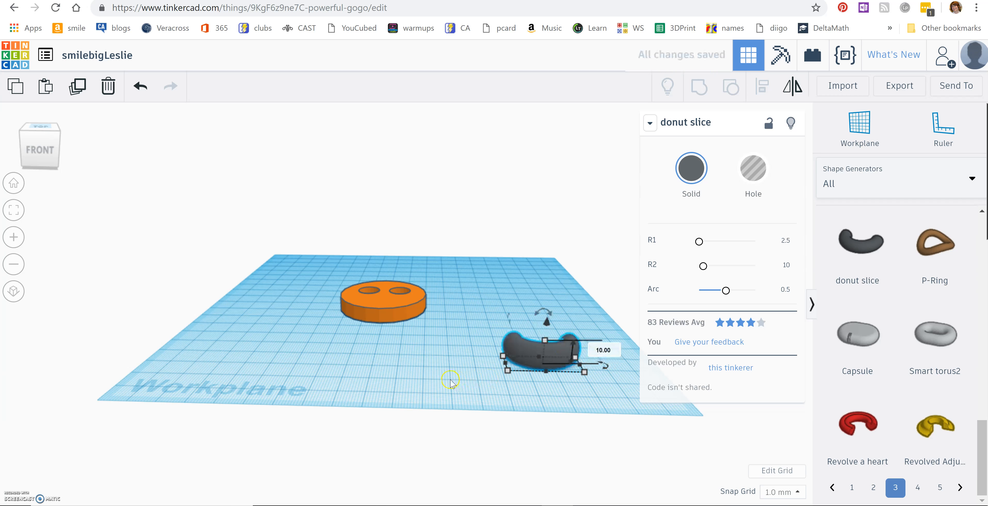
click(451, 382)
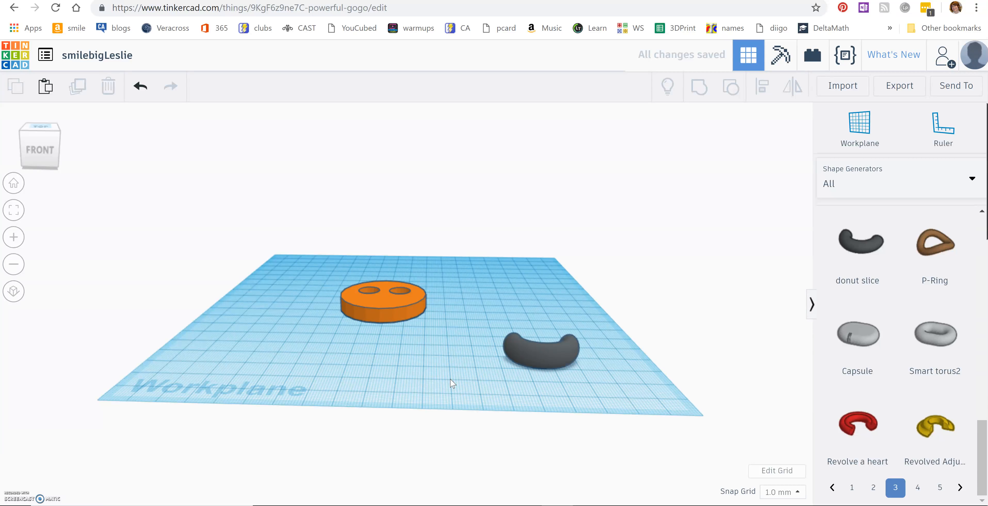
Step: Turn the donut slice into a hole and move it onto the disc below the eyes as a centered mouth
right_drag(451, 326, 451, 441)
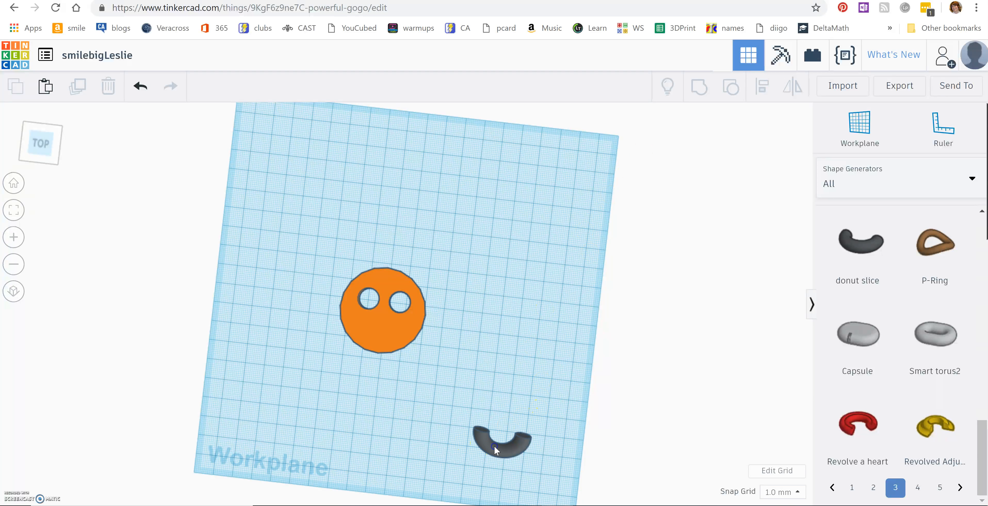
click(486, 447)
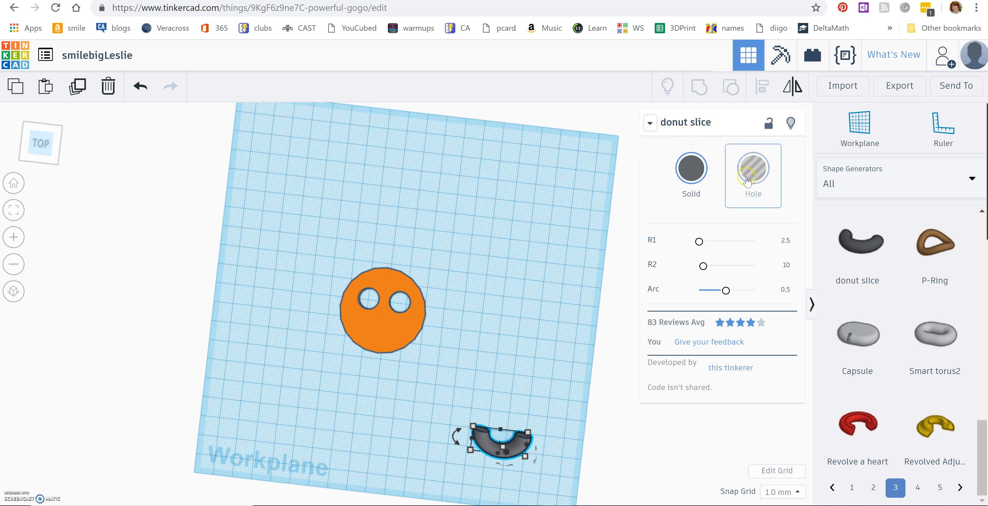
click(753, 169)
drag(533, 447, 395, 330)
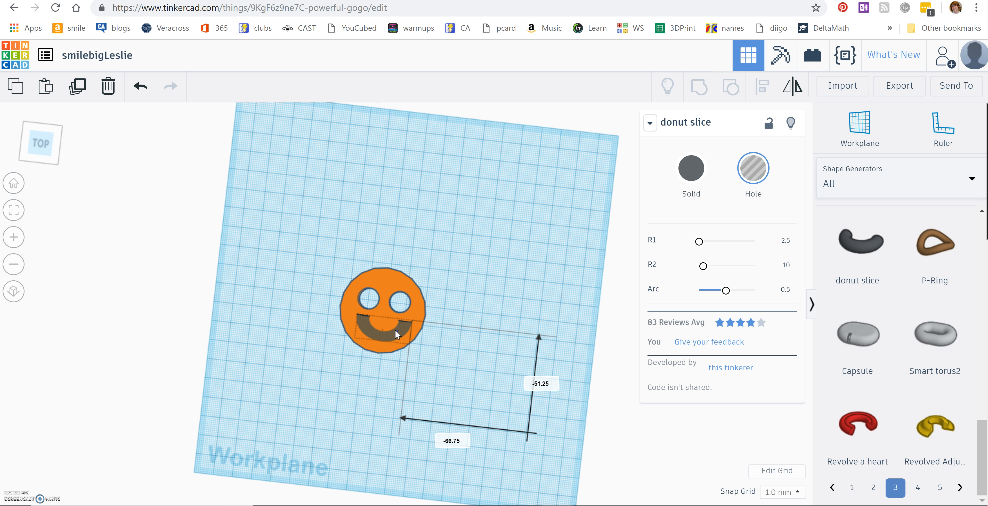
drag(394, 329, 393, 330)
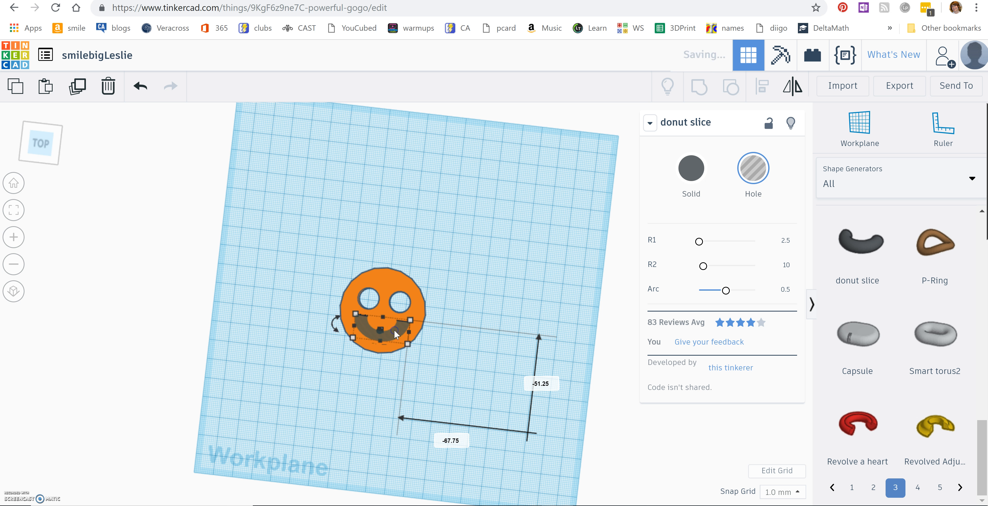
click(503, 287)
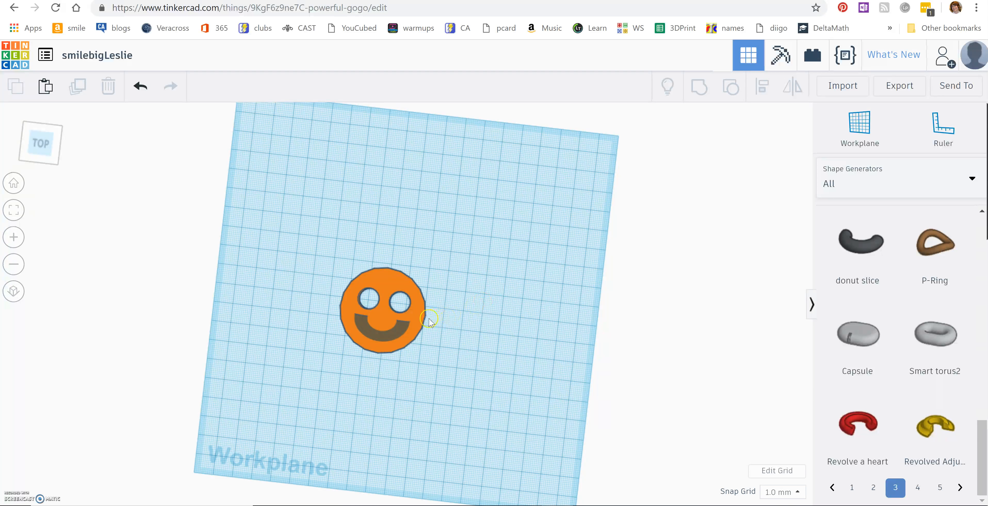
Step: Try rotating the mouth hole within the face plane by 8° and by 5°
click(395, 329)
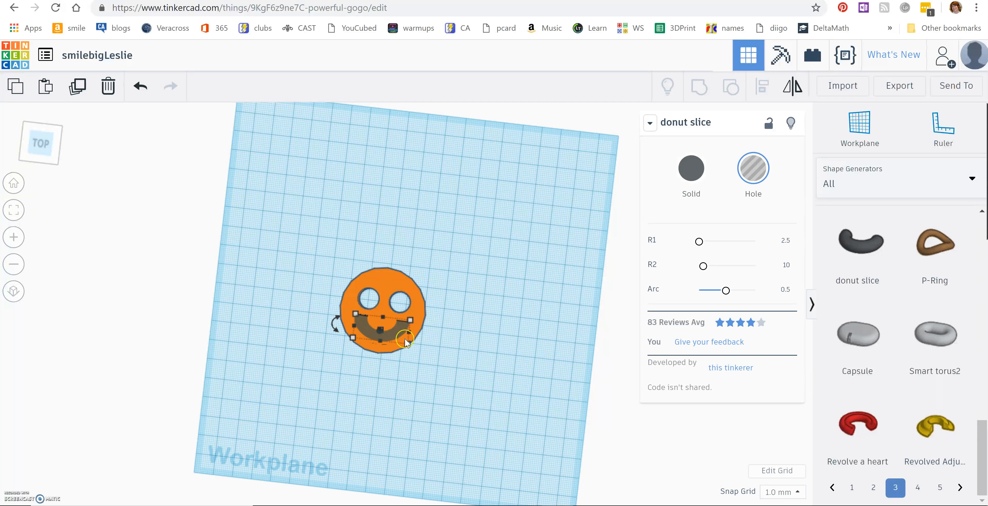
drag(335, 325, 336, 328)
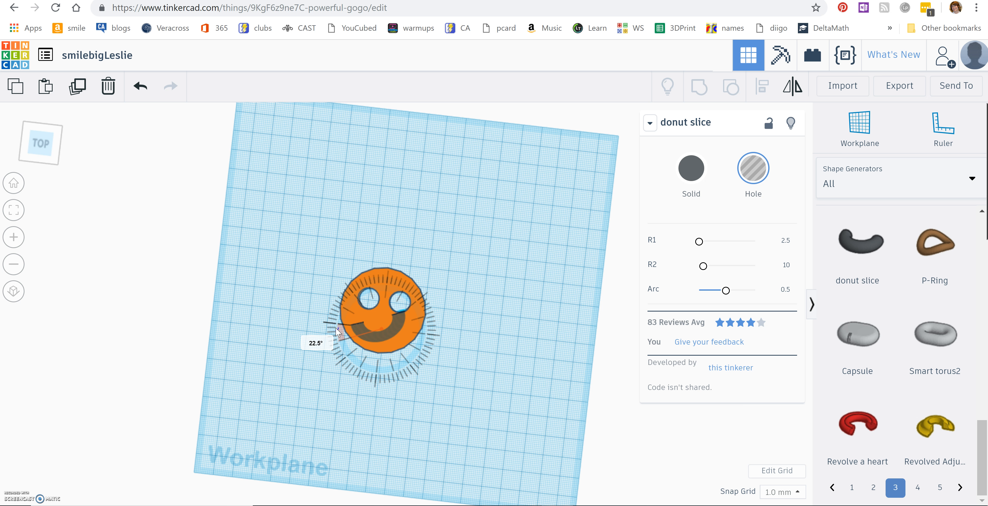
drag(338, 332, 334, 326)
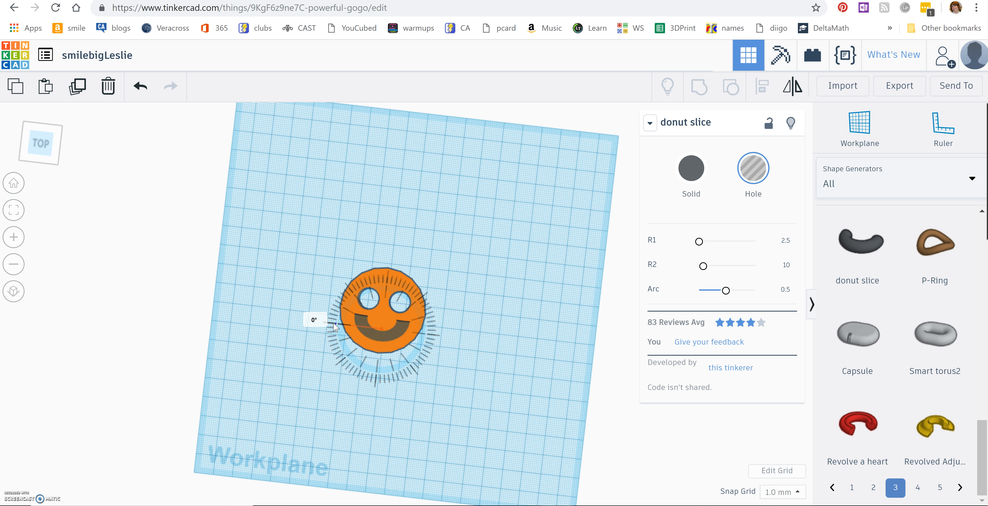
click(313, 328)
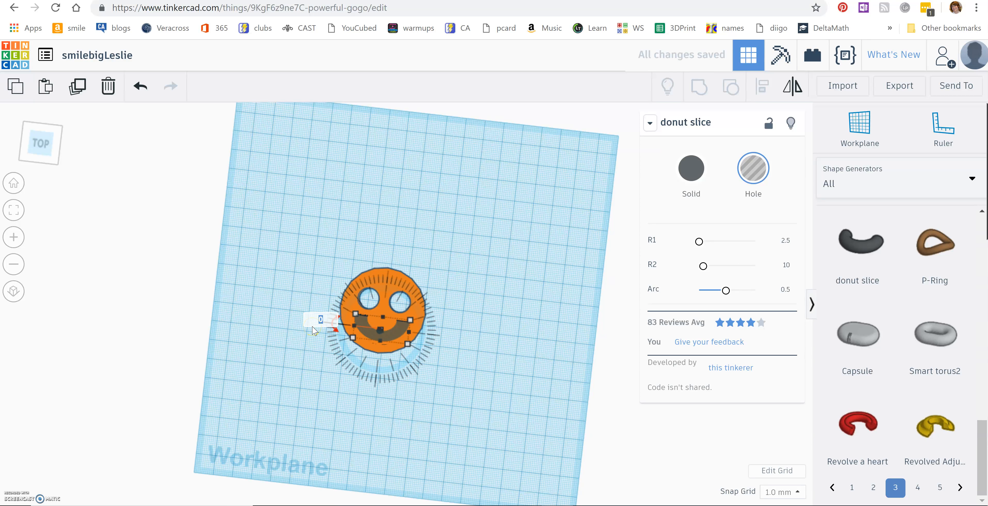
text(8)
key(Return)
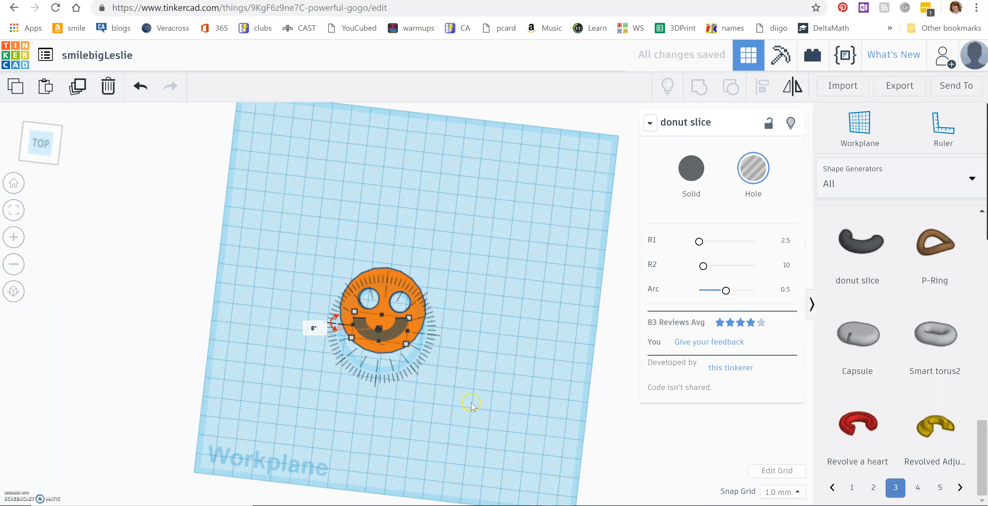
click(315, 329)
text(5)
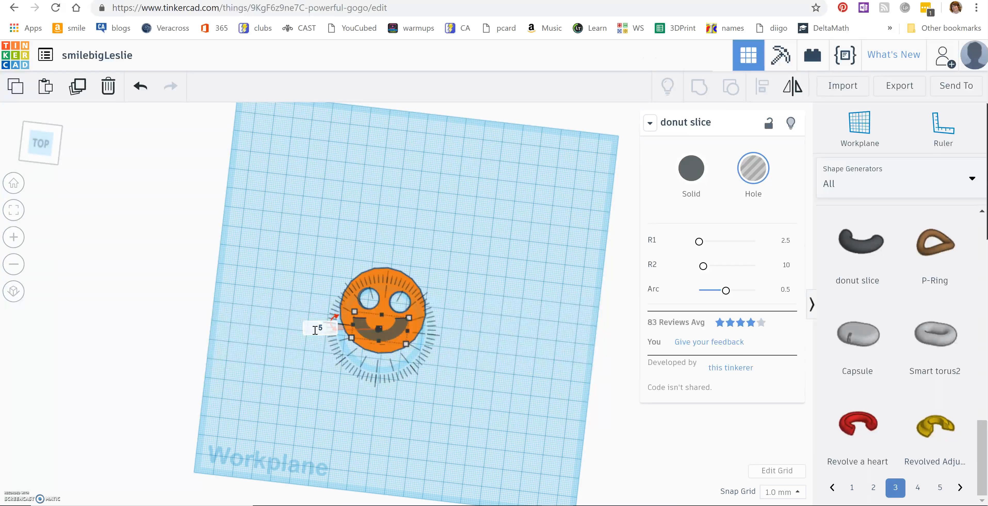
key(Return)
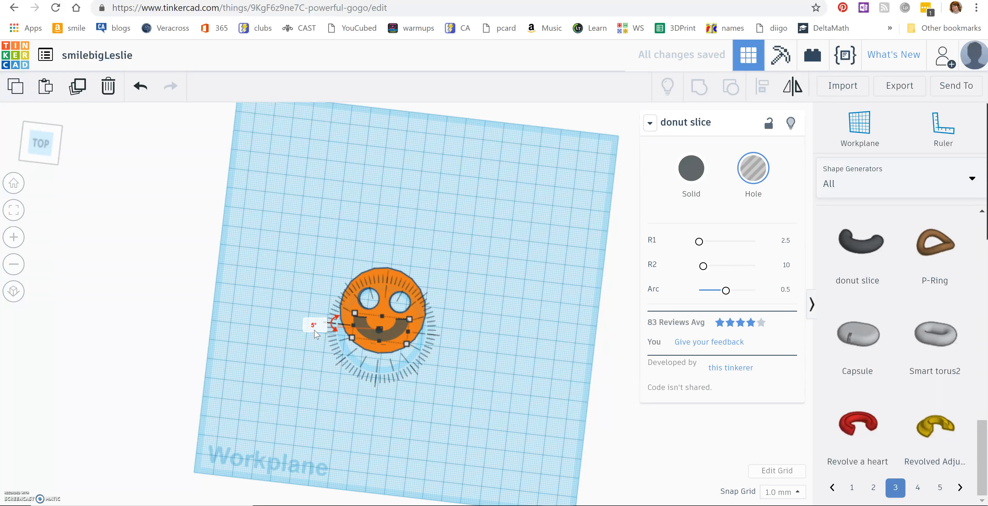
Step: Set the mouth hole's rotation within the face plane to 2°
click(315, 328)
text(2)
key(Return)
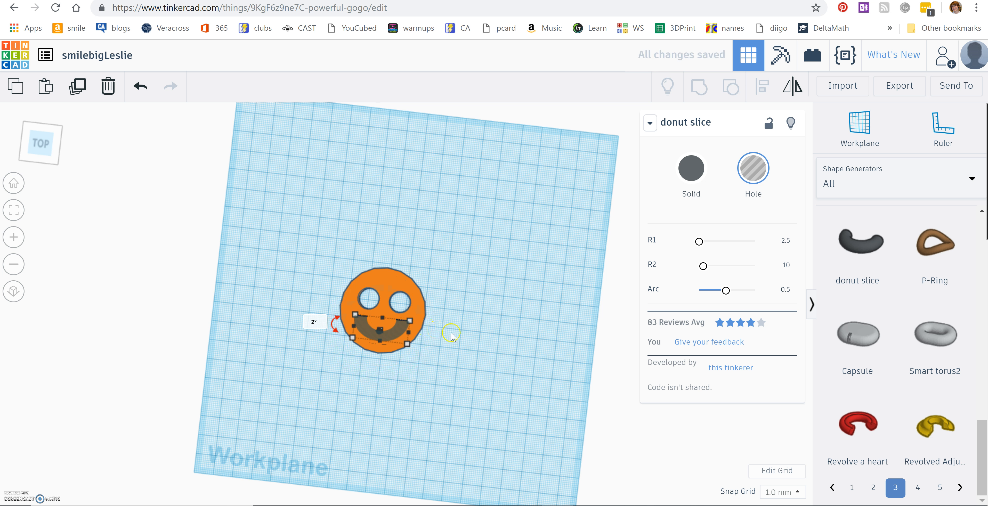
click(473, 344)
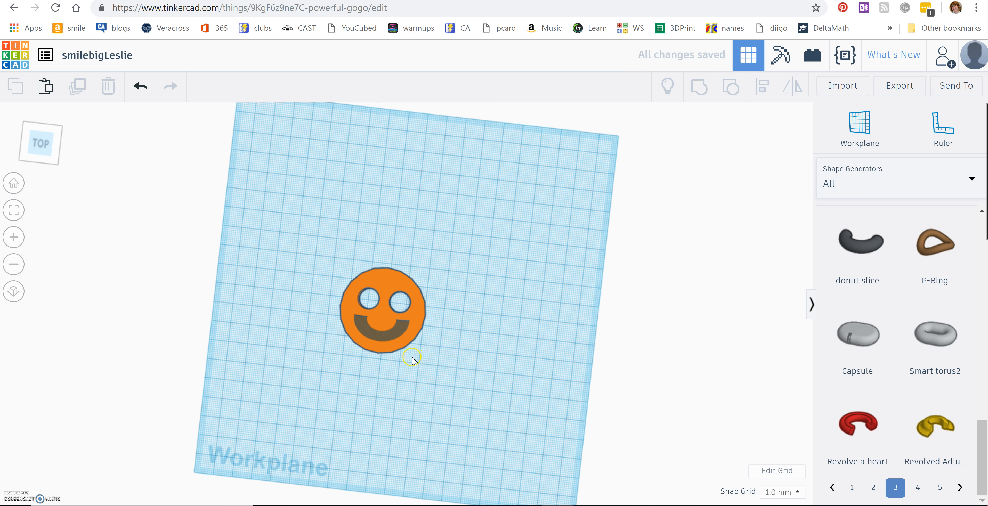
Step: Select the disc and mouth hole together and try standing the face upright with a 90° rotation
drag(348, 233, 450, 406)
right_drag(449, 403, 451, 291)
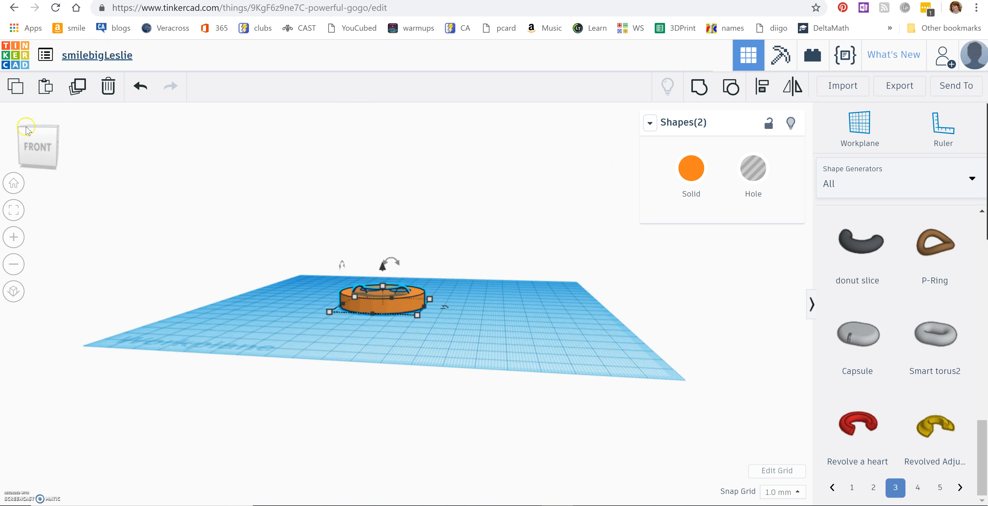
drag(342, 272, 342, 271)
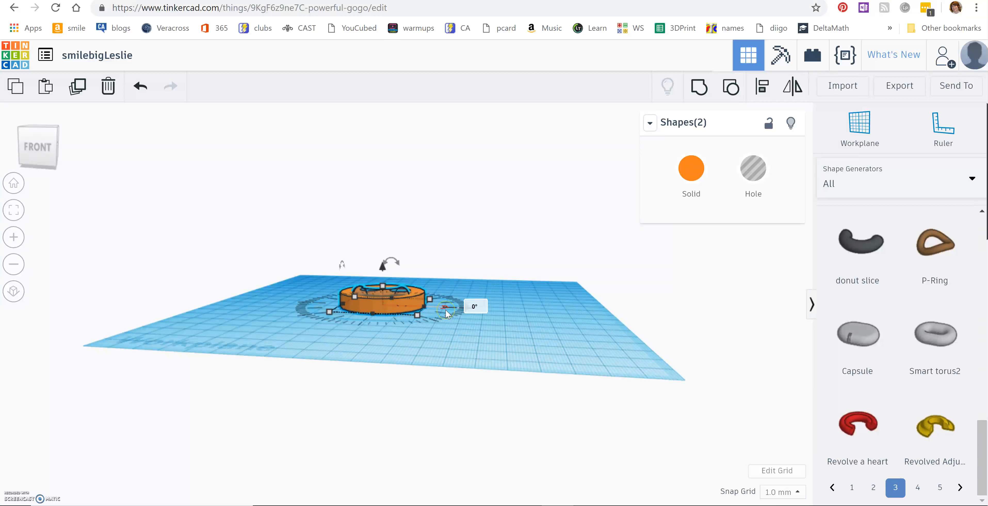
right_drag(444, 308, 443, 341)
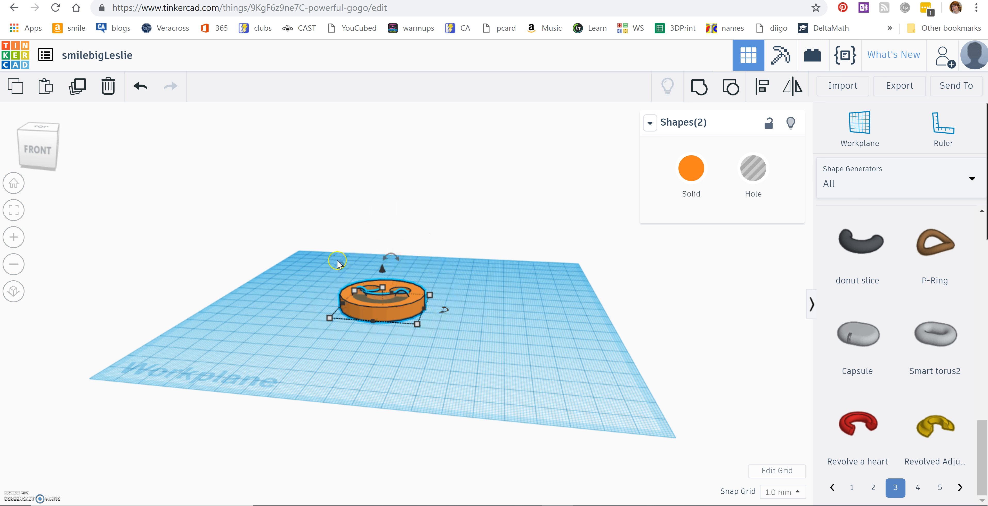
drag(340, 265, 341, 266)
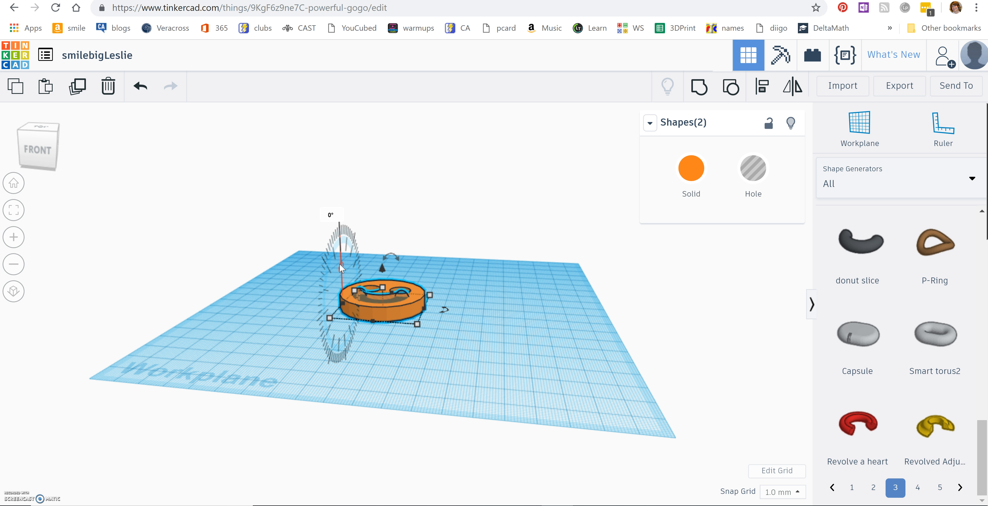
mouse_move(338, 264)
mouse_down()
mouse_move(338, 293)
mouse_move(335, 252)
mouse_up()
click(329, 216)
click(330, 218)
text(90)
key(Return)
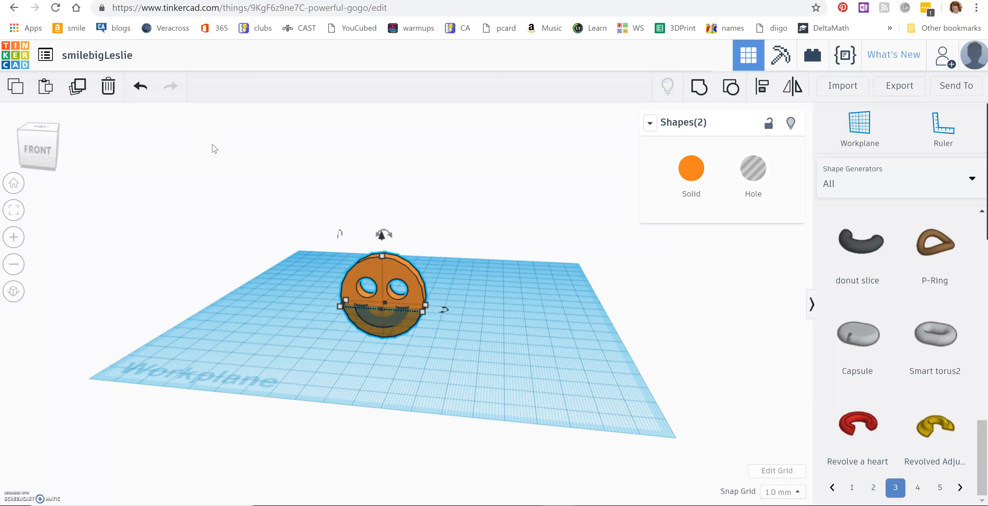
Step: Undo the 90° rotation of the face and deselect the shapes
key(ctrl+z)
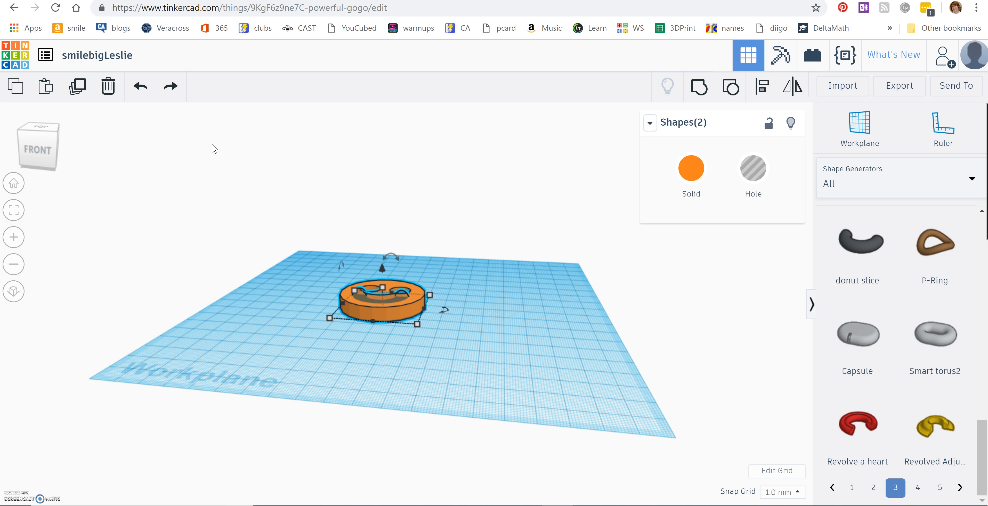
mouse_move(381, 245)
right_down()
mouse_move(381, 201)
mouse_move(384, 242)
right_up()
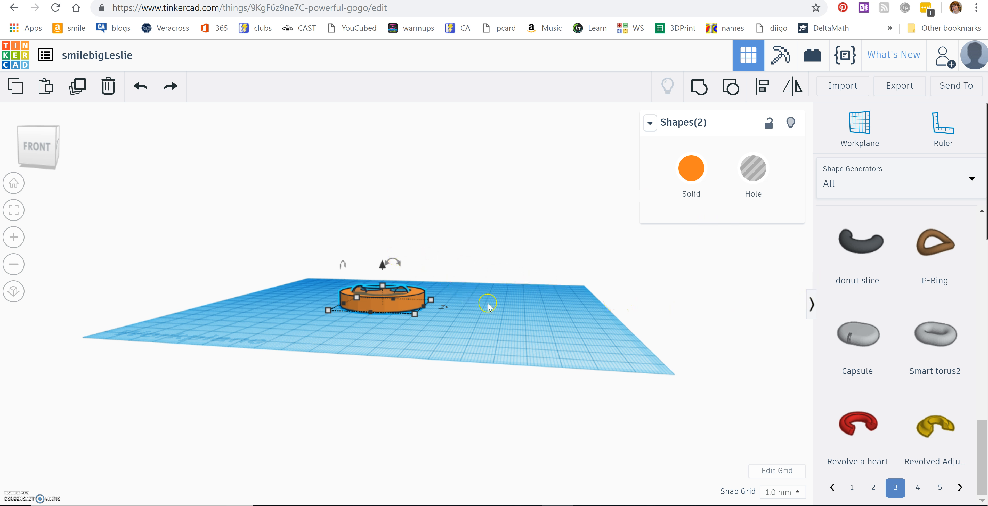
click(590, 361)
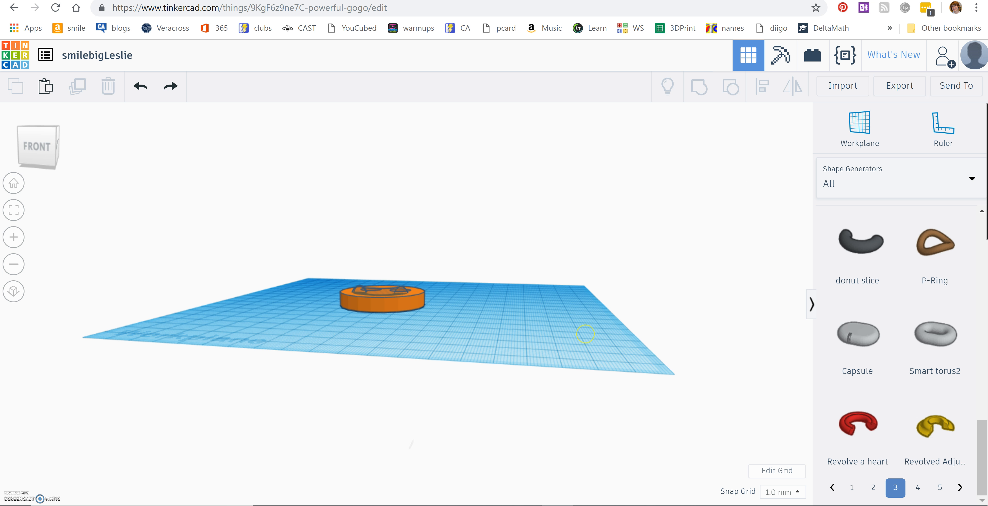
Step: Lower the donut-slice mouth hole by 1 mm into the disc and deselect it
right_drag(412, 156, 412, 219)
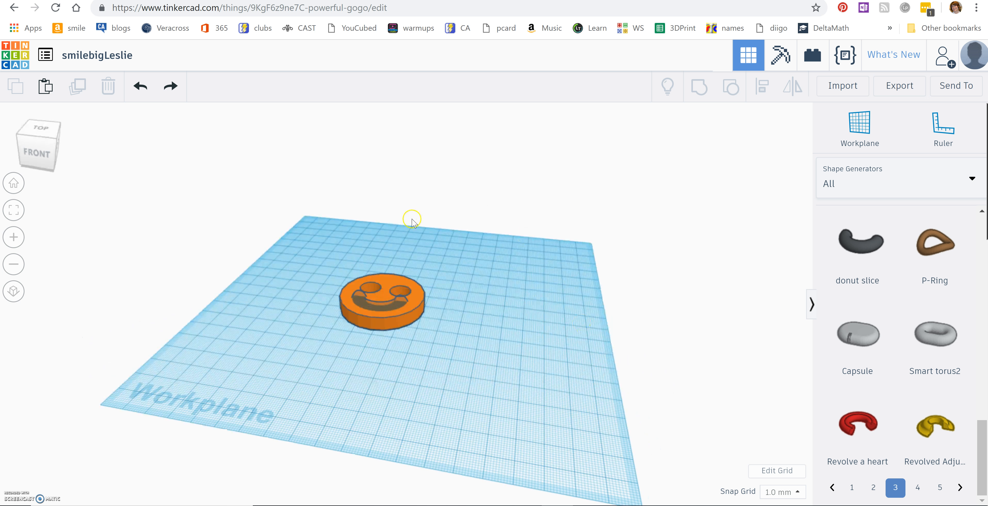
click(382, 305)
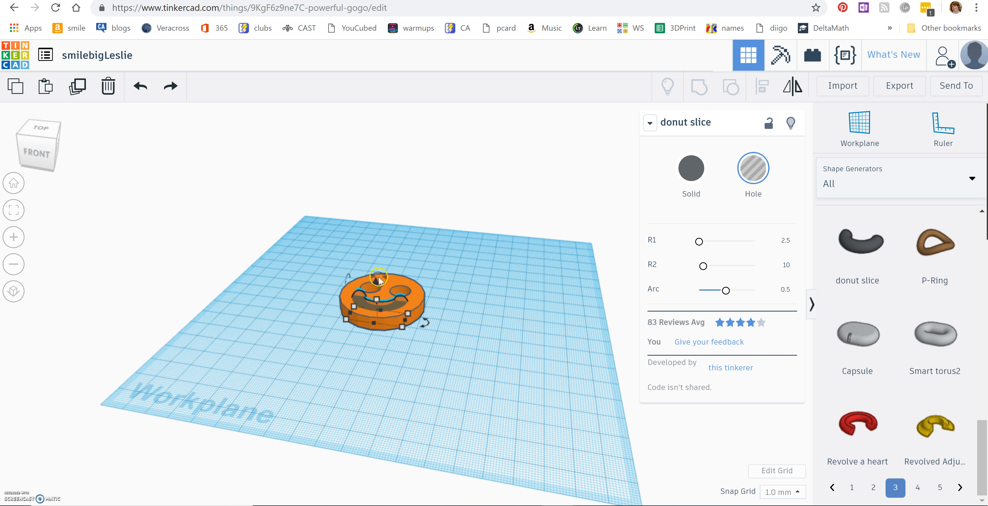
drag(376, 283, 376, 285)
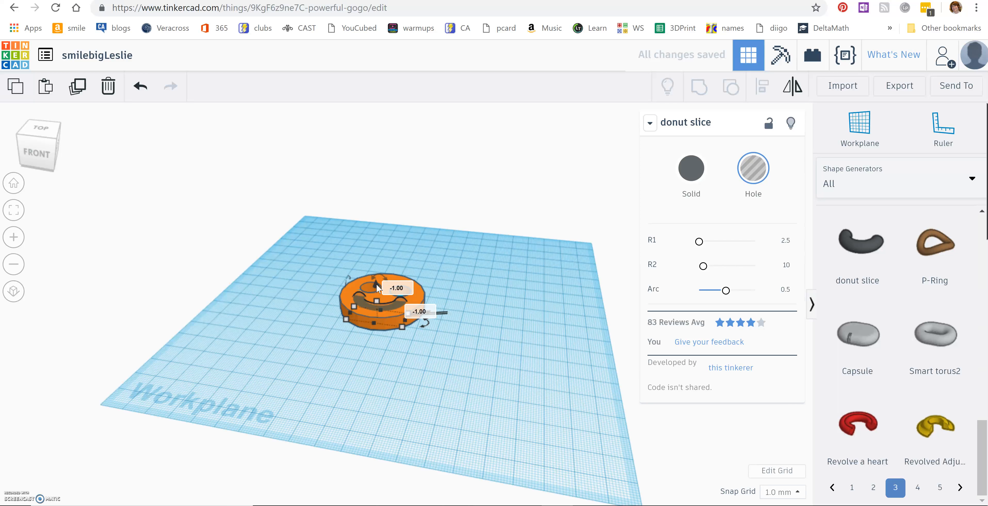
click(449, 380)
Step: Group the disc with the mouth hole to cut the smile through the face, and deselect the result
right_drag(449, 380, 467, 364)
right_drag(453, 314, 447, 368)
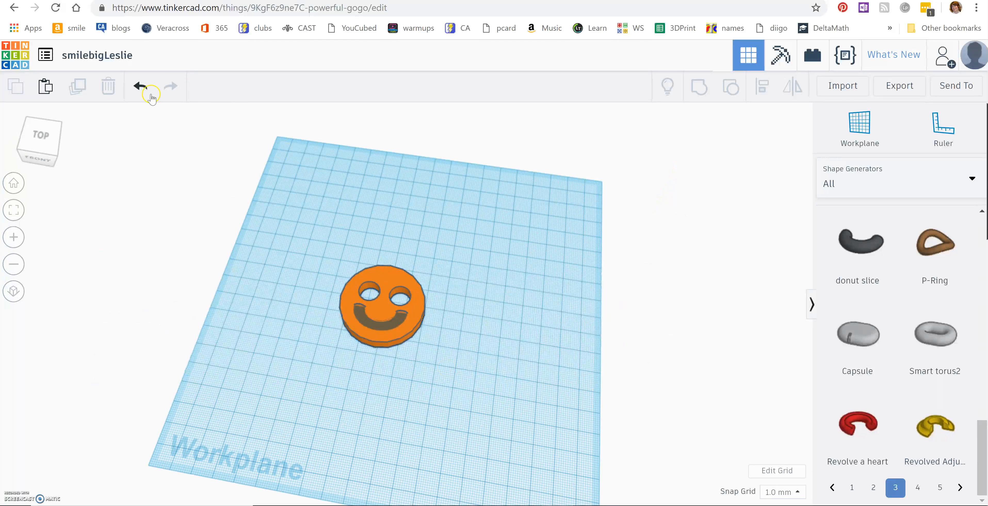
drag(340, 241, 455, 428)
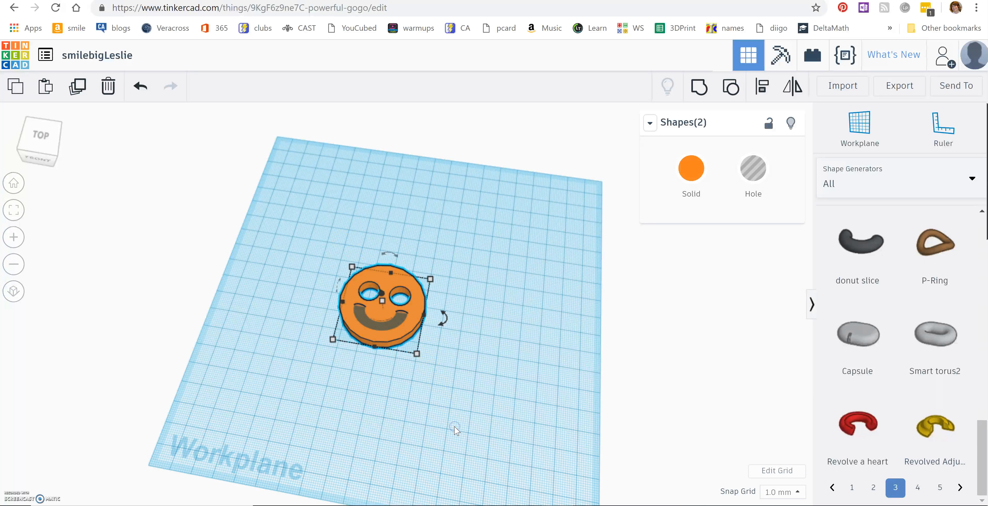
click(698, 94)
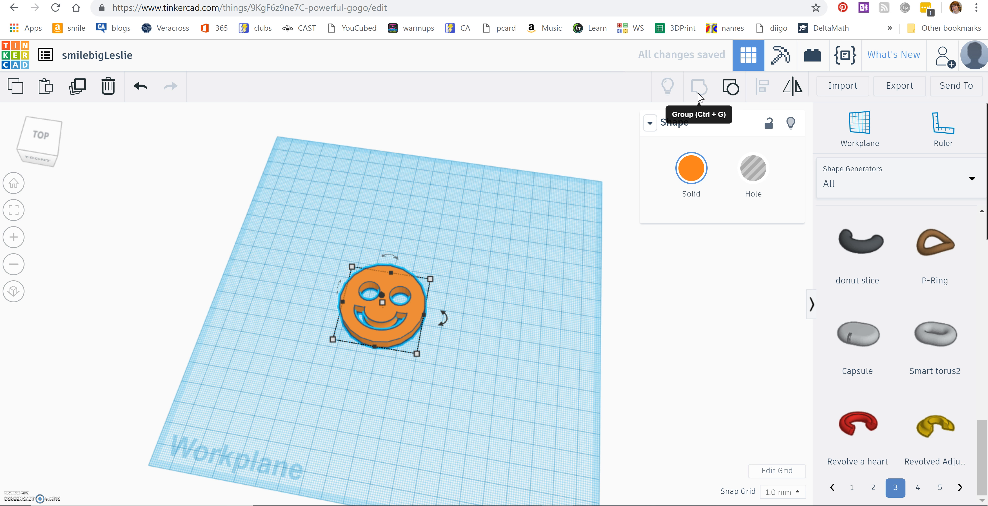
mouse_move(441, 316)
right_drag(440, 315, 440, 372)
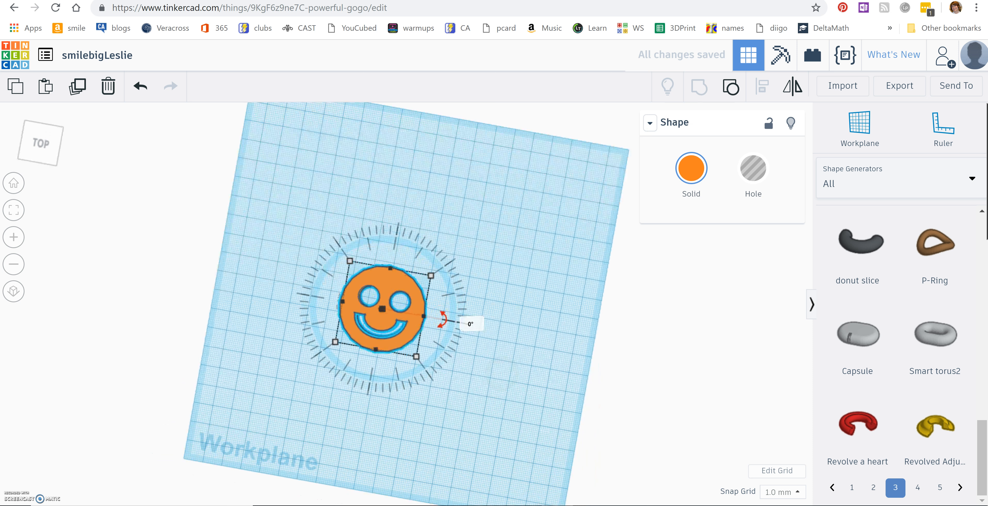
click(520, 387)
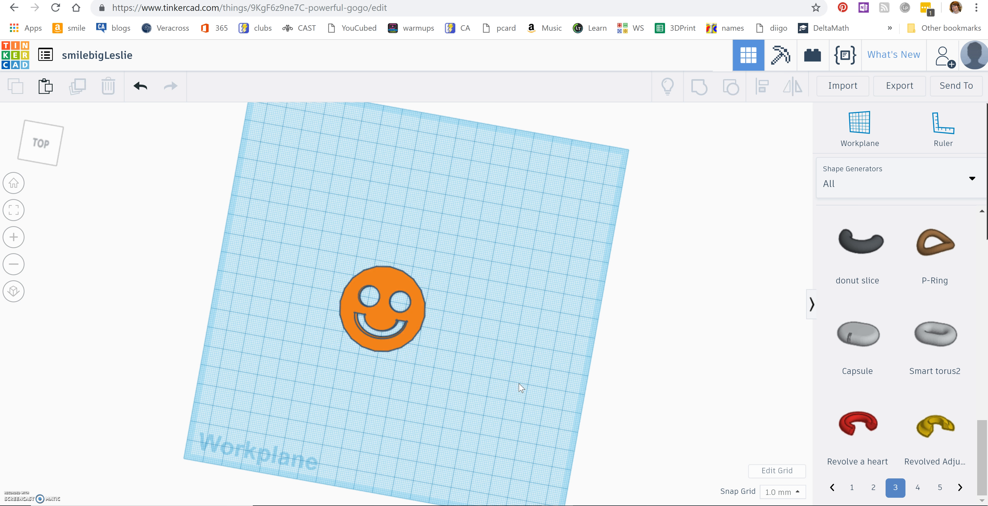
Step: Try adding a solid Capsule shape against the right edge of the smiley face, and undo its move and placement
click(380, 357)
click(855, 338)
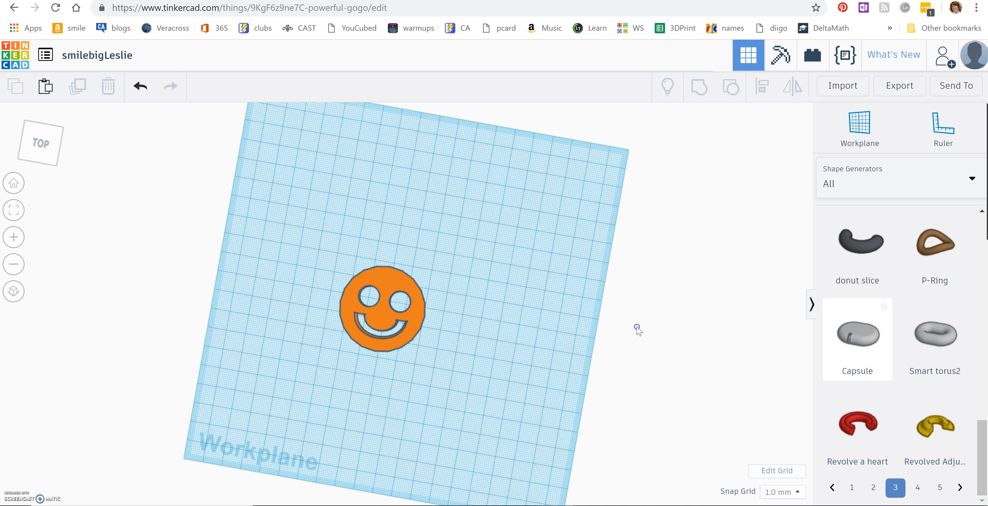
click(448, 328)
drag(449, 329, 440, 328)
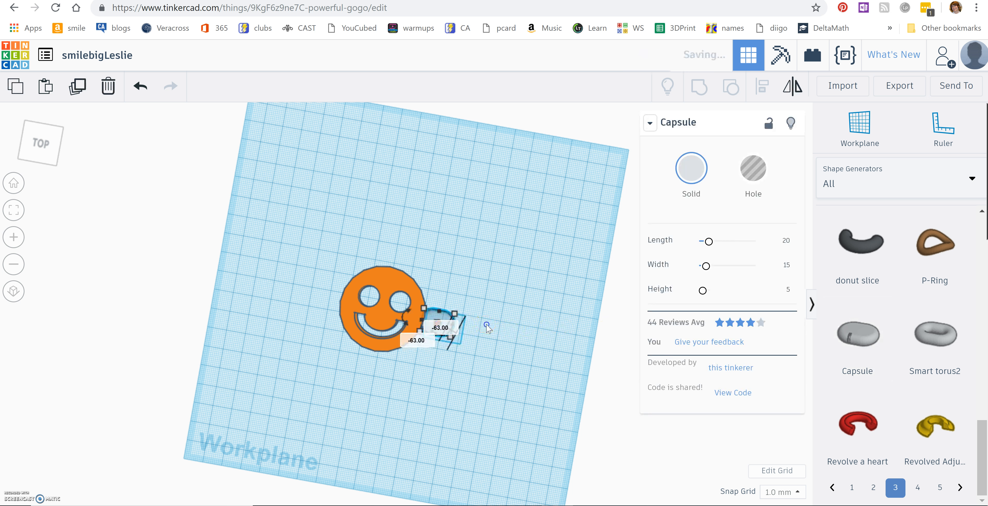
click(487, 328)
click(444, 324)
key(ctrl+z)
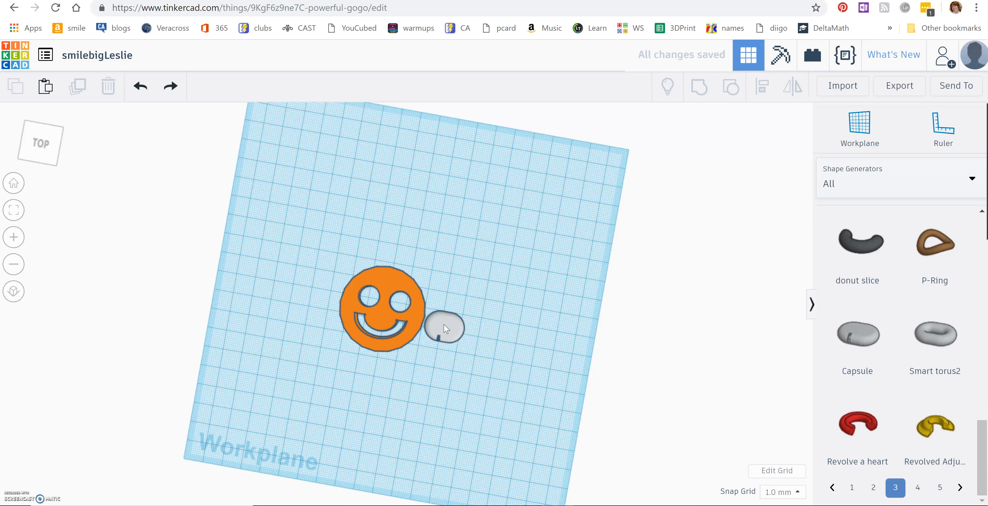
key(ctrl+z)
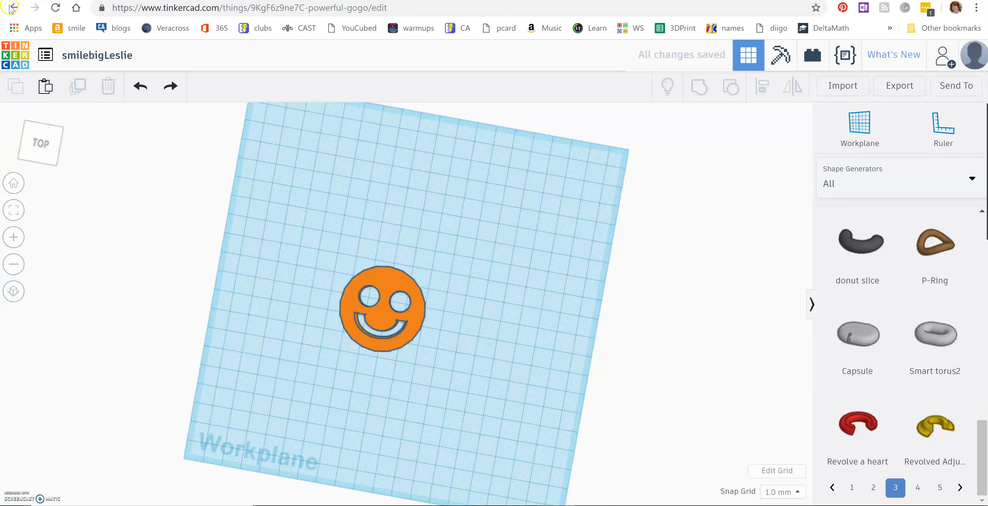